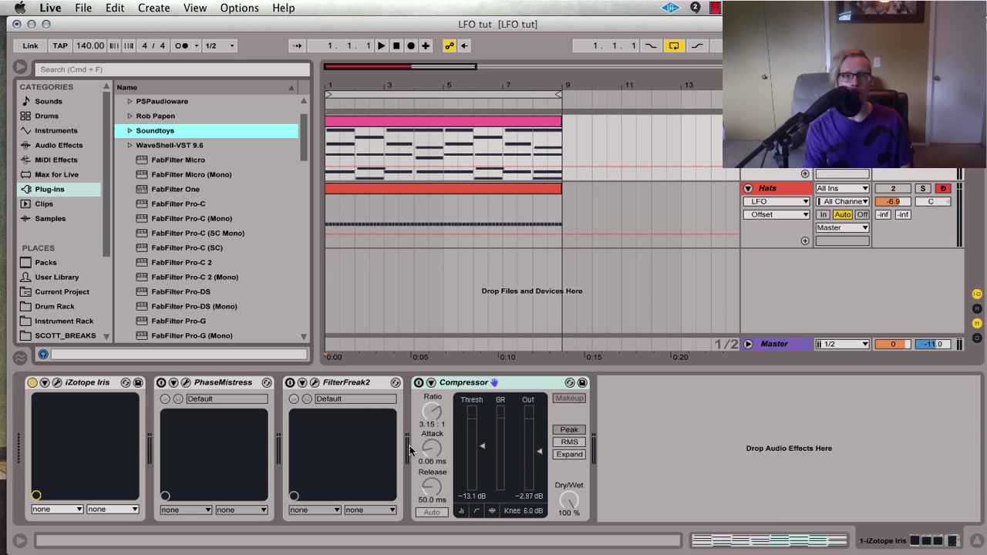
Expand Plug-ins > Soundtoys, play the hi-hat clip through once, then select PhaseMistress.
click(130, 131)
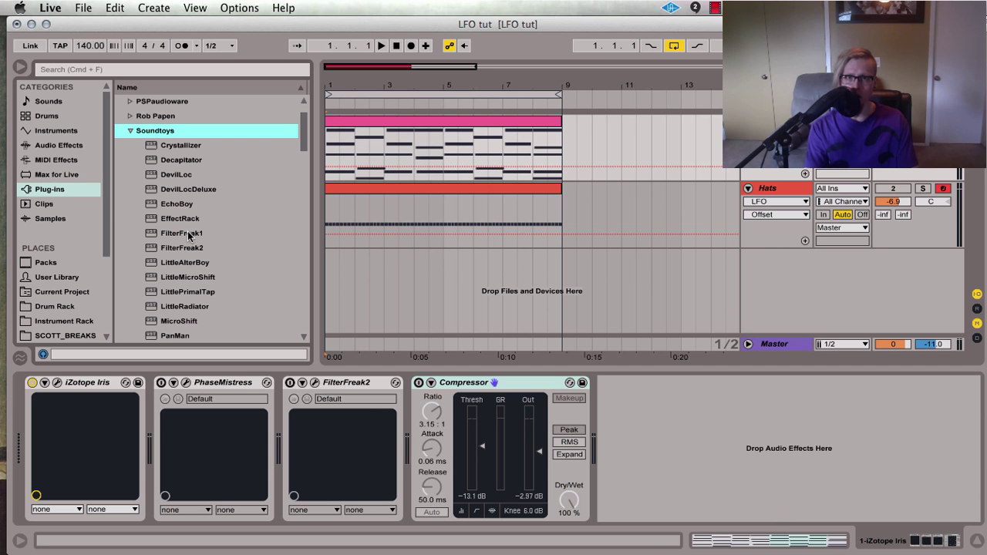
key(space)
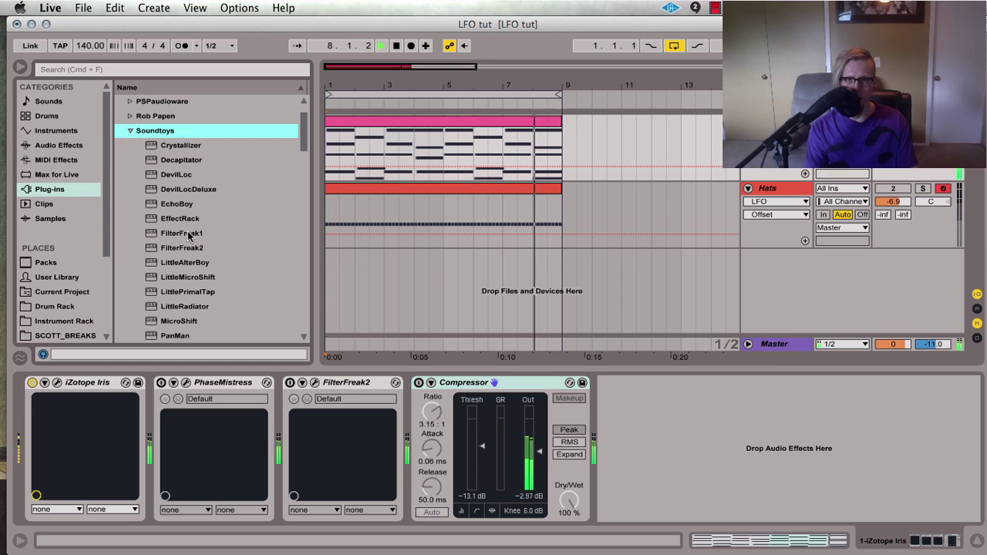
key(space)
click(183, 423)
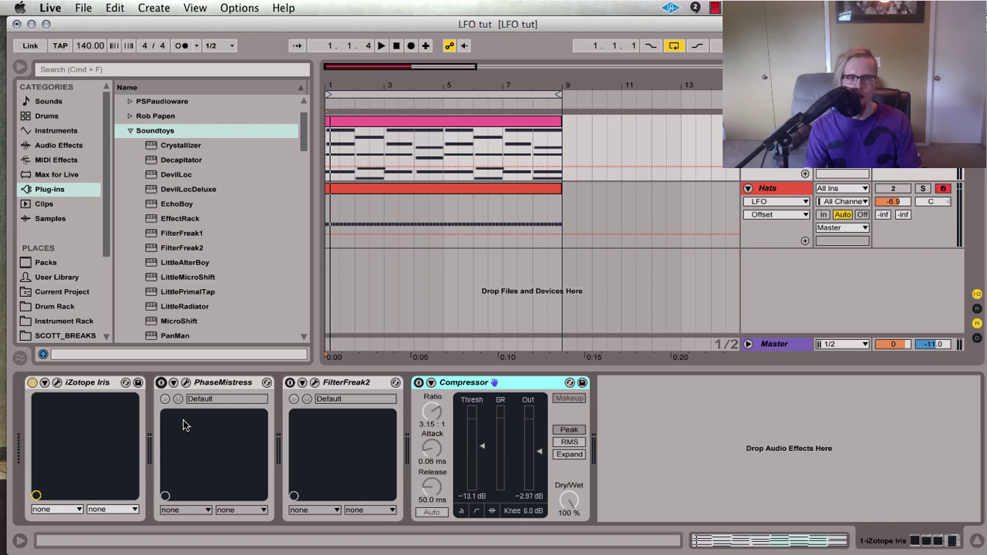
Switch on PhaseMistress and try Rhythm modulation before returning it to LFO mode.
key(space)
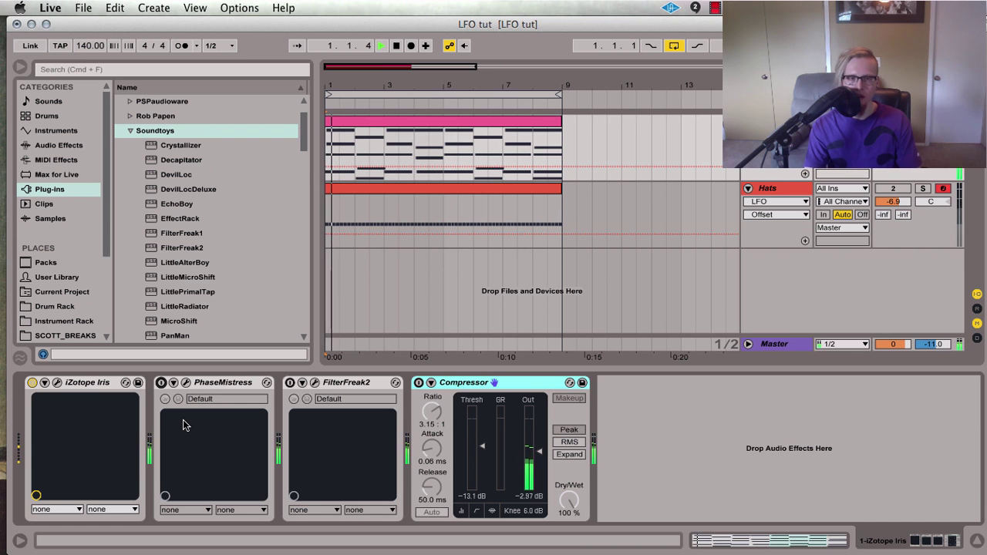
click(160, 382)
click(185, 383)
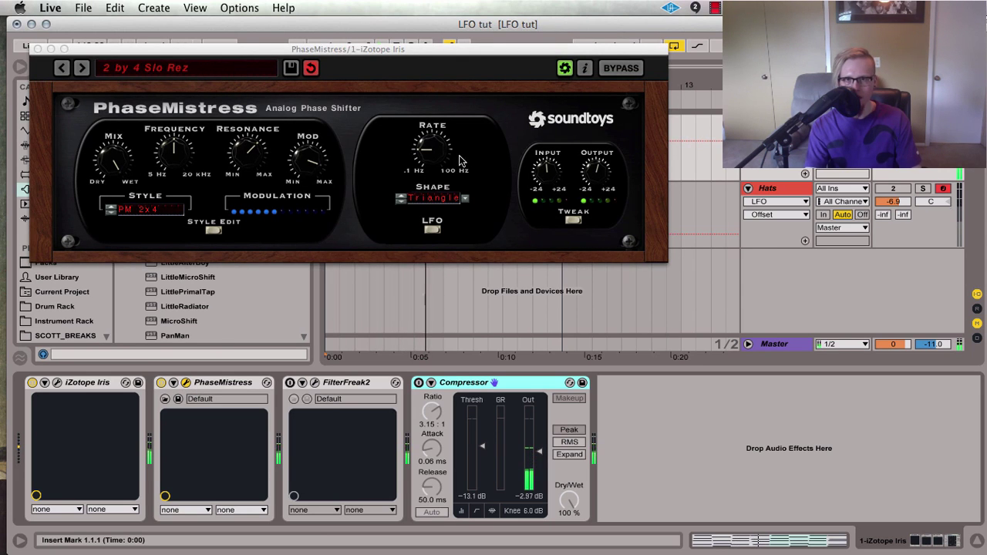
click(447, 201)
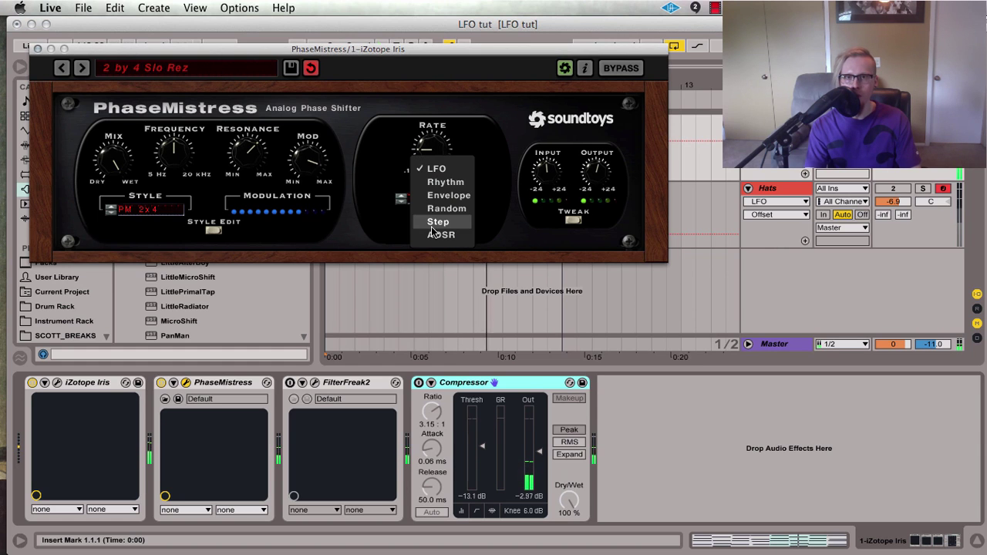
click(454, 185)
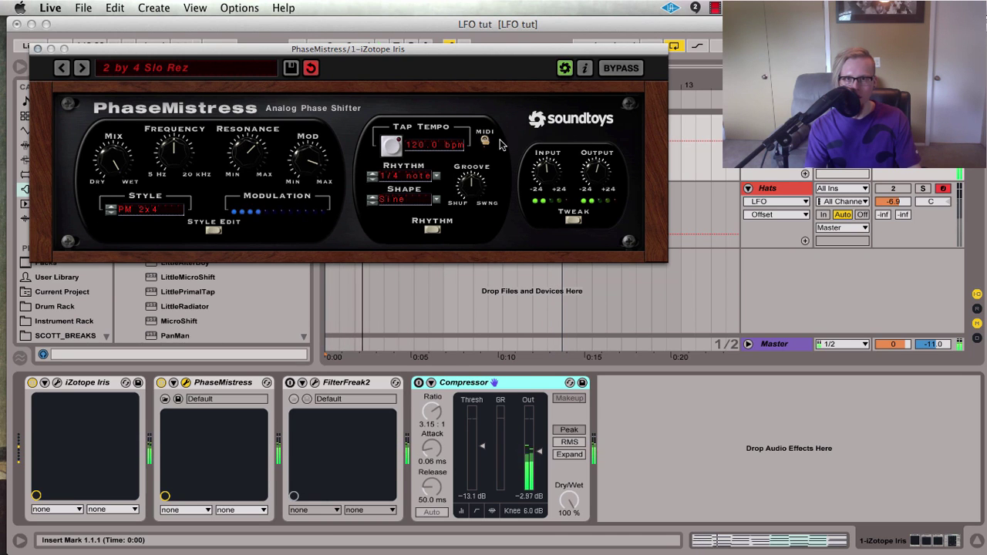
click(397, 191)
click(422, 168)
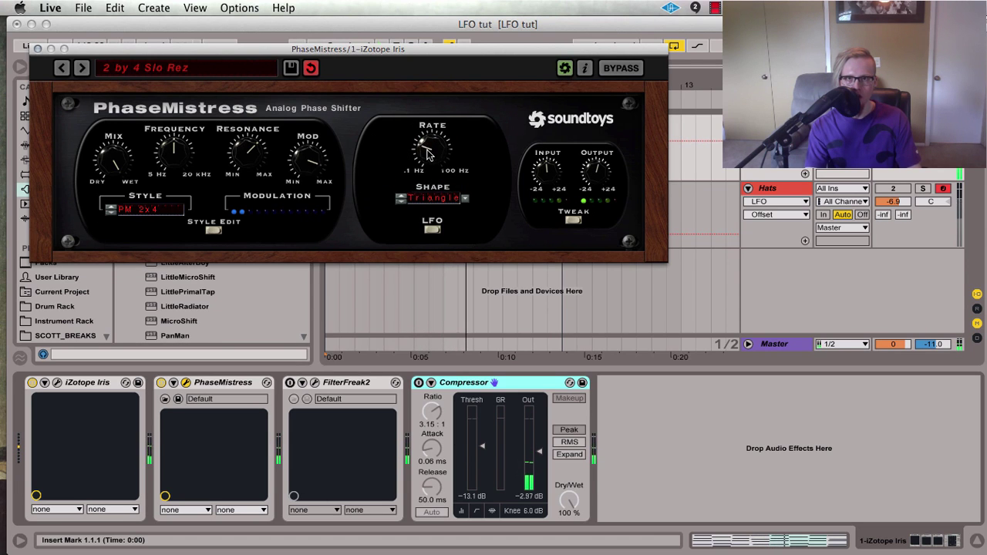
Raise the PhaseMistress LFO rate slightly, then switch on FilterFreak2.
drag(429, 154, 437, 131)
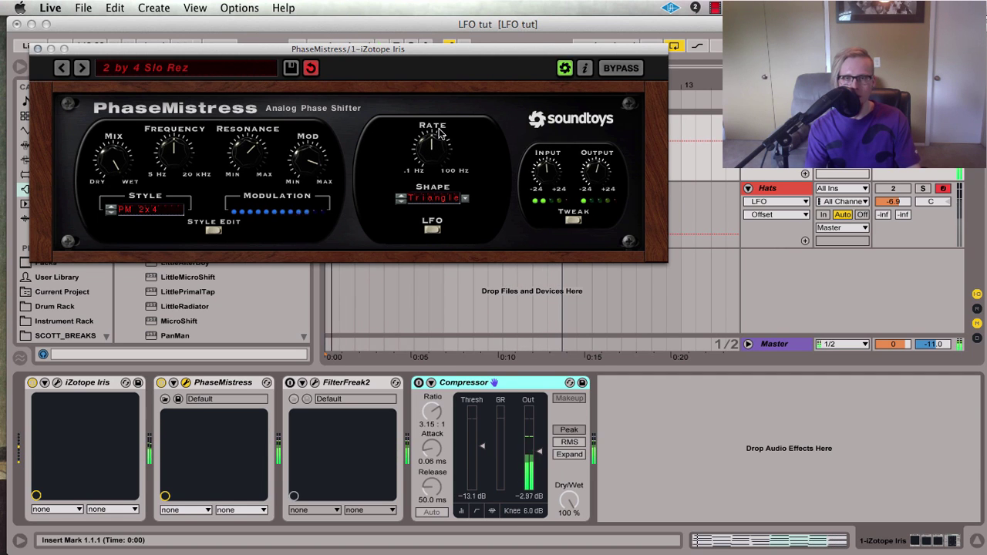
drag(439, 128, 424, 162)
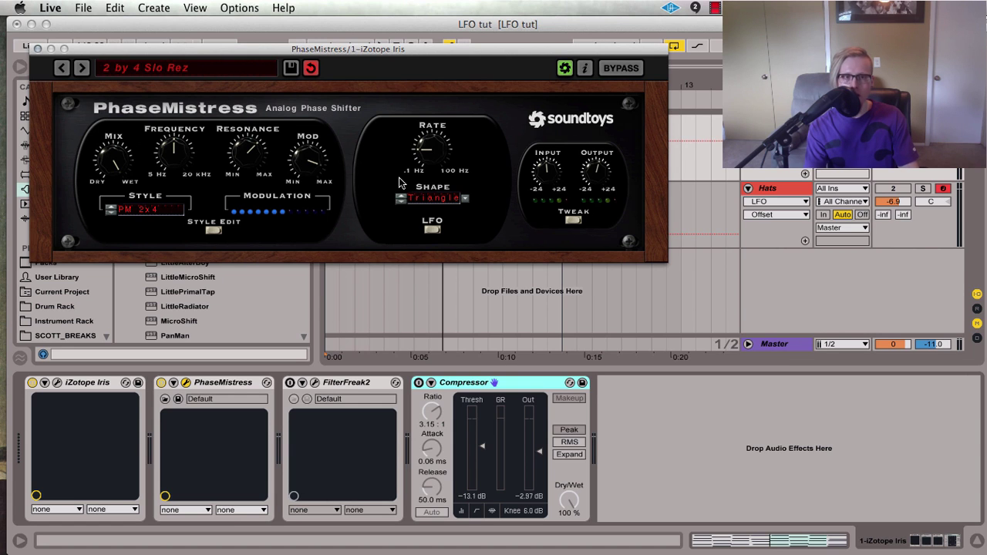
key(space)
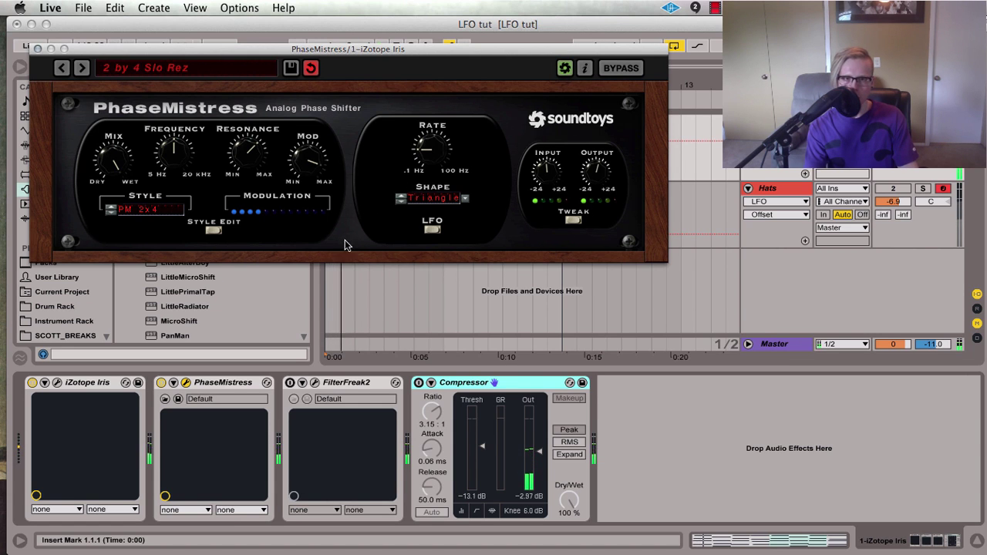
click(290, 382)
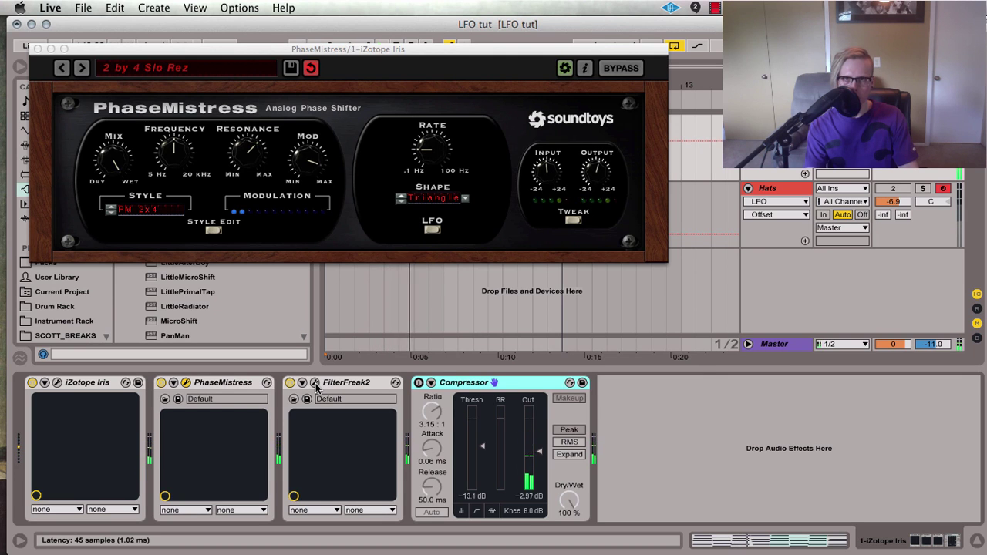
Open the FilterFreak2 window, keep its modulation on LFO, and turn the Rate up.
click(315, 384)
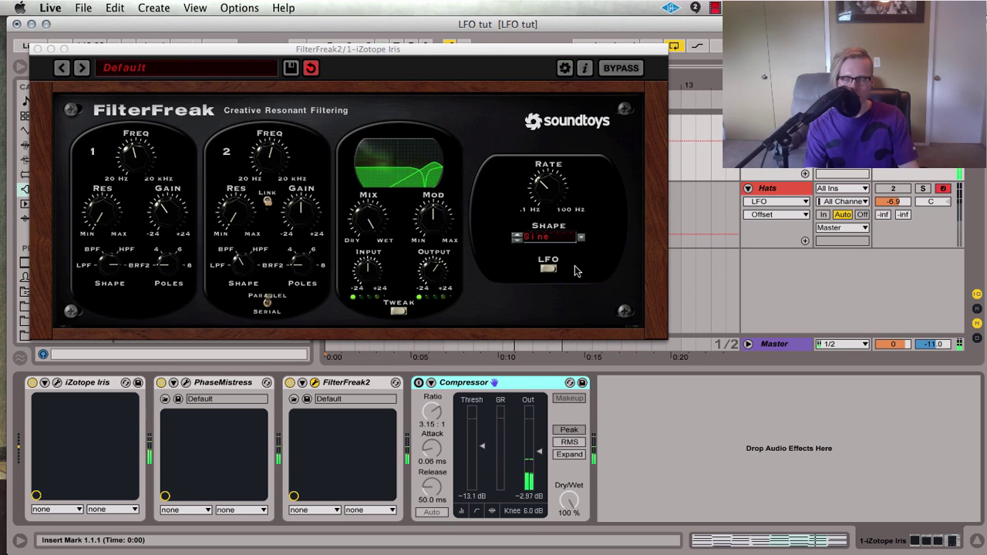
click(549, 269)
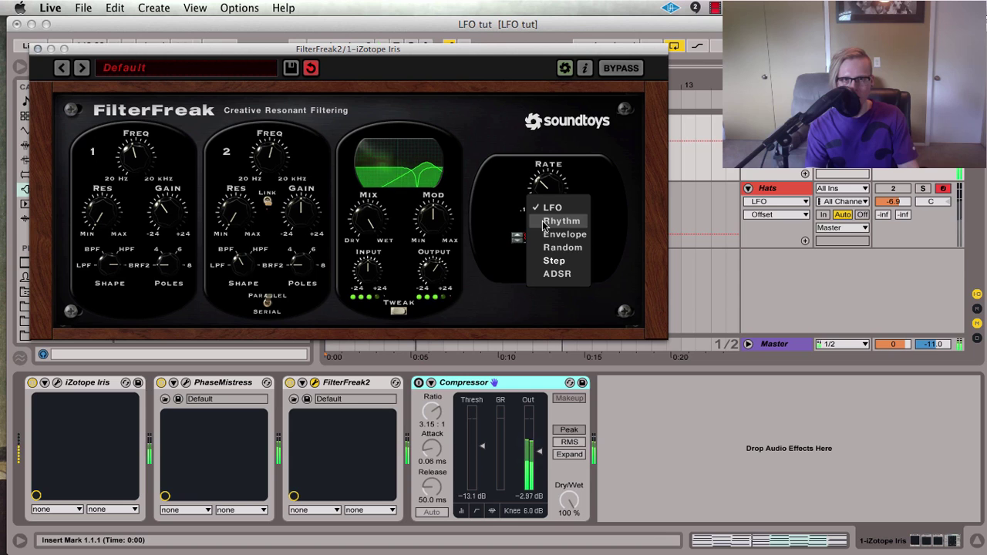
click(507, 193)
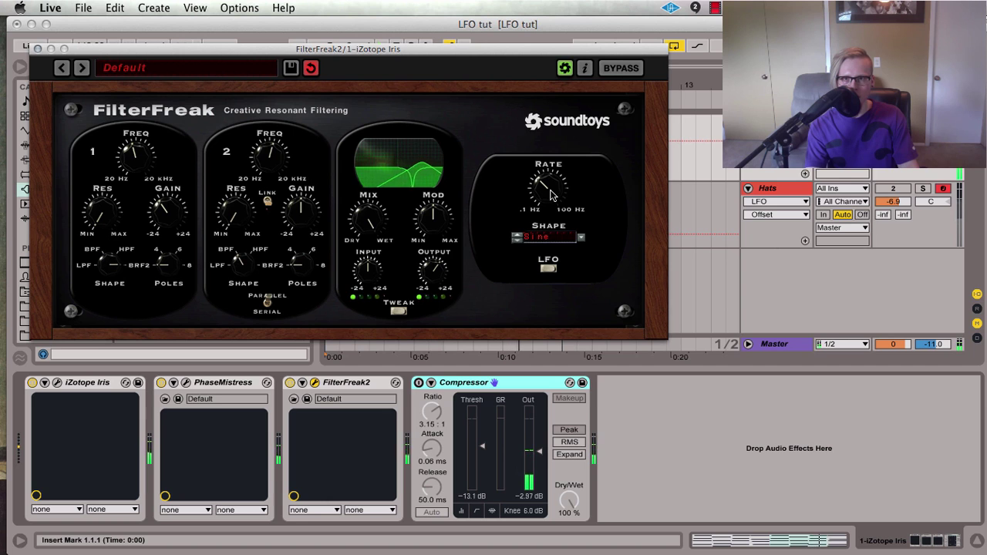
drag(550, 194, 538, 223)
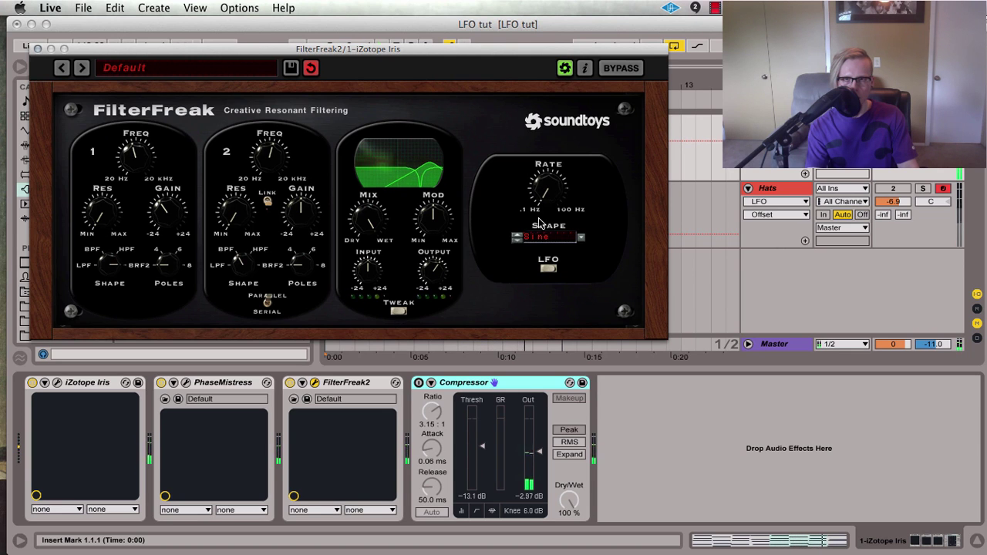
Switch FilterFreak2's modulation to Rhythm mode, then reopen the mode list.
click(552, 264)
click(562, 222)
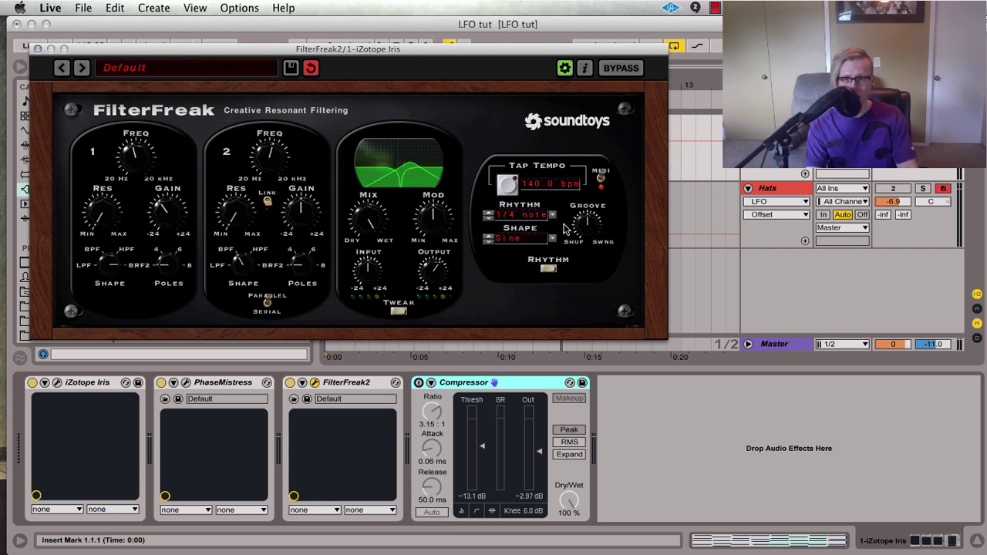
click(549, 270)
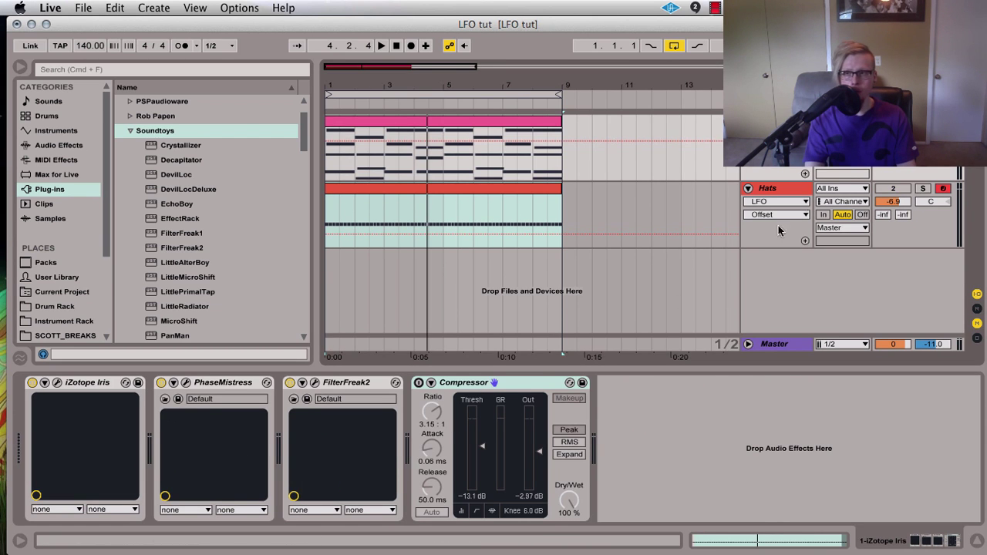
Select the Hats track, play the loop, and switch on the first LFO modulating sampler Volume.
click(891, 189)
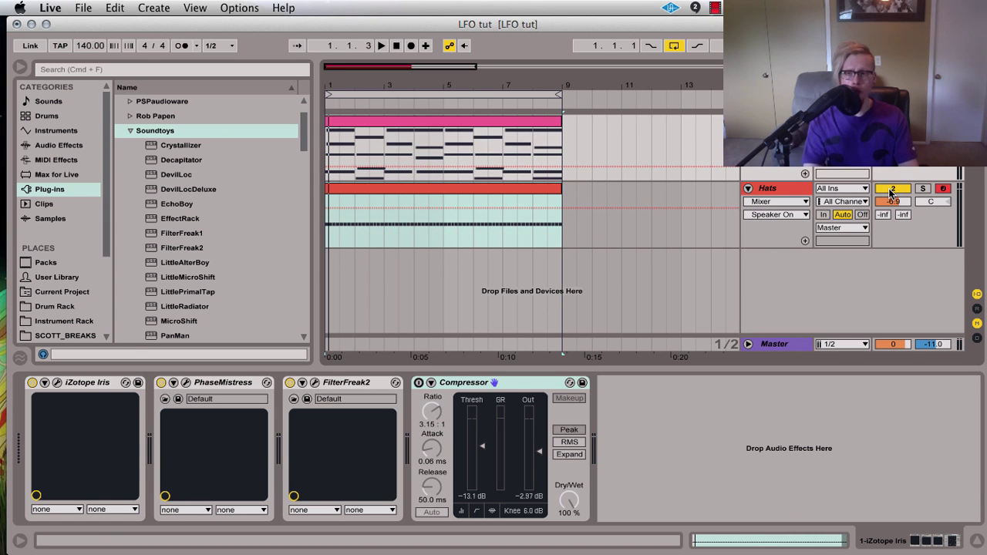
key(space)
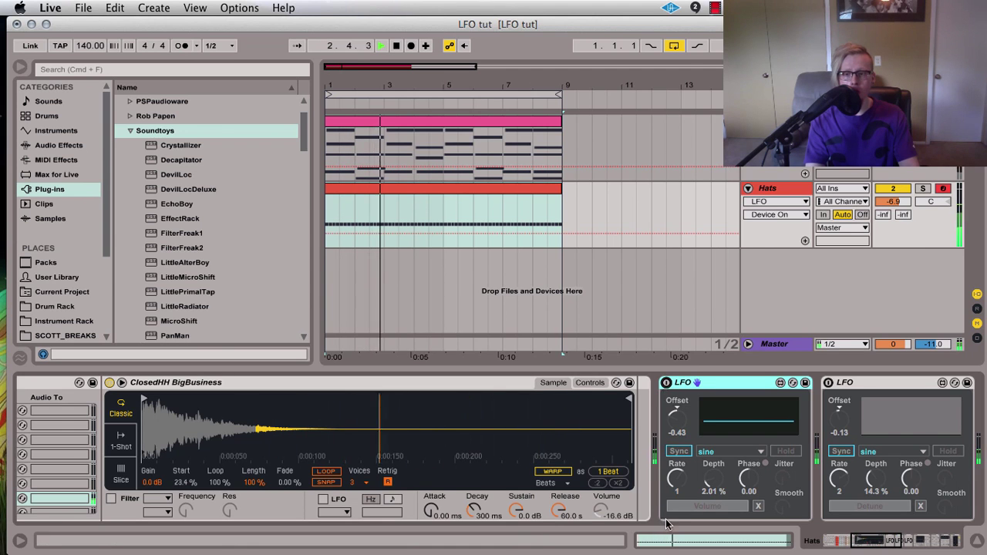
click(666, 383)
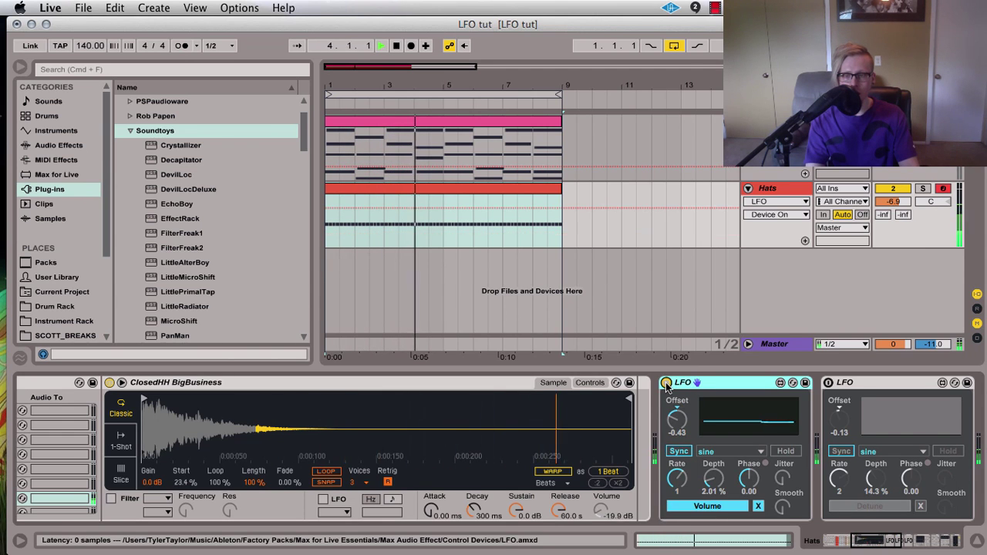
click(604, 511)
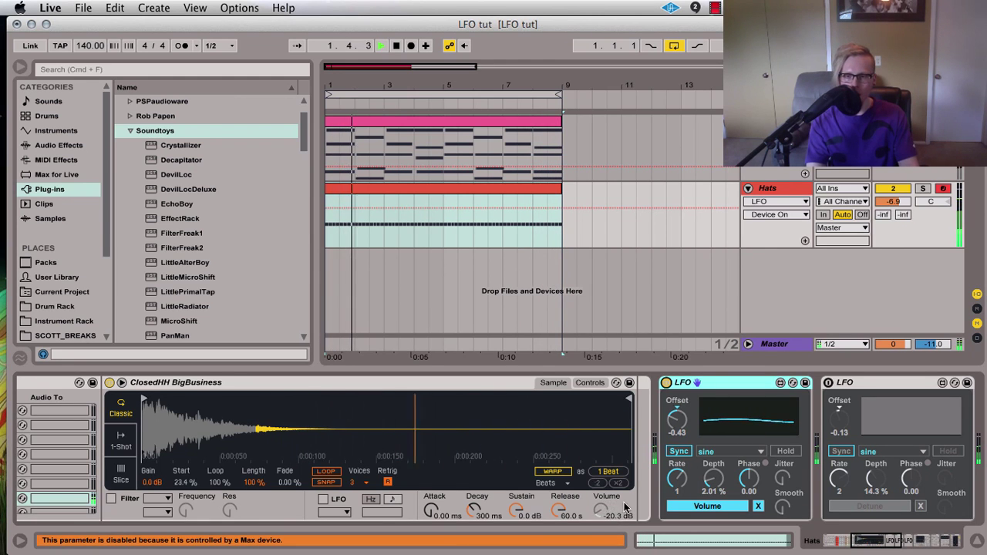
click(678, 453)
click(678, 479)
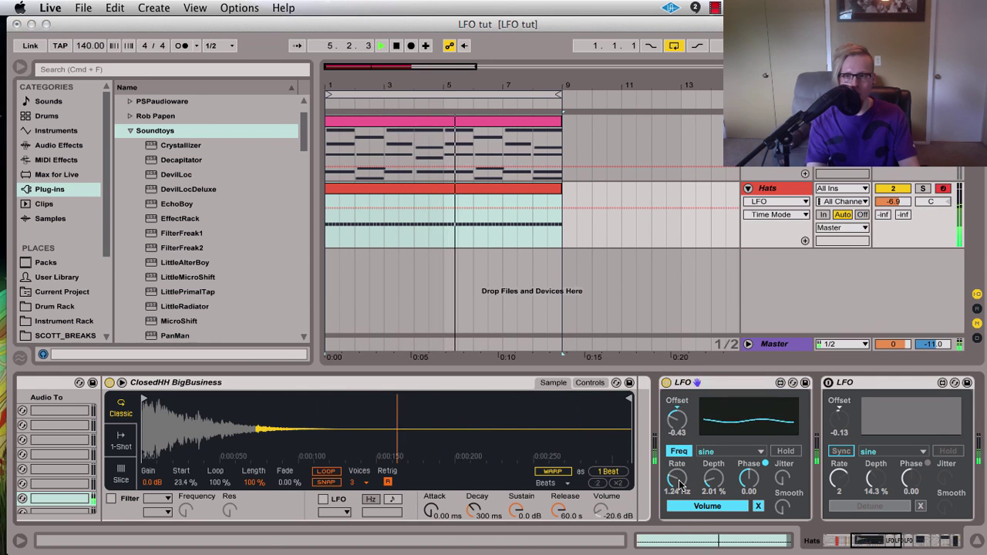
drag(678, 483, 678, 453)
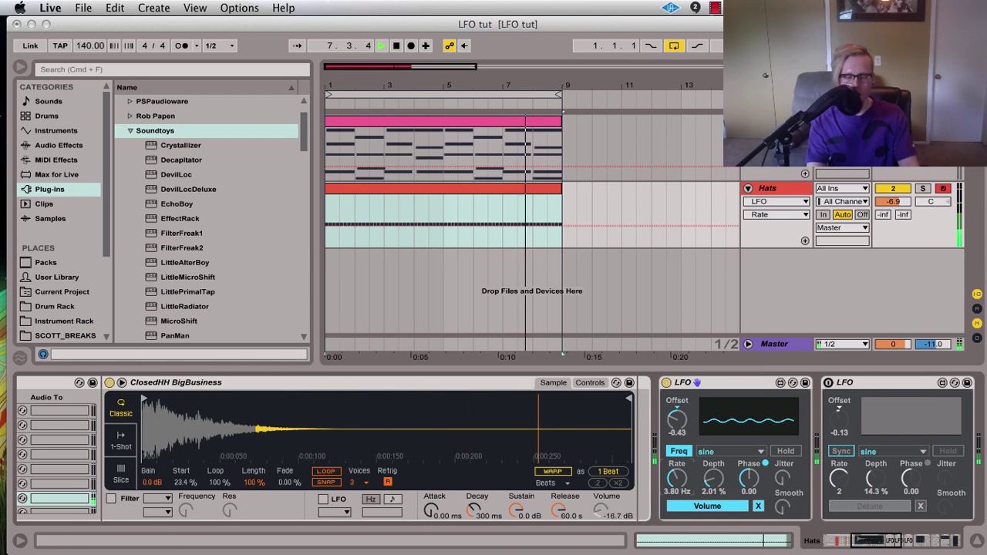
click(679, 451)
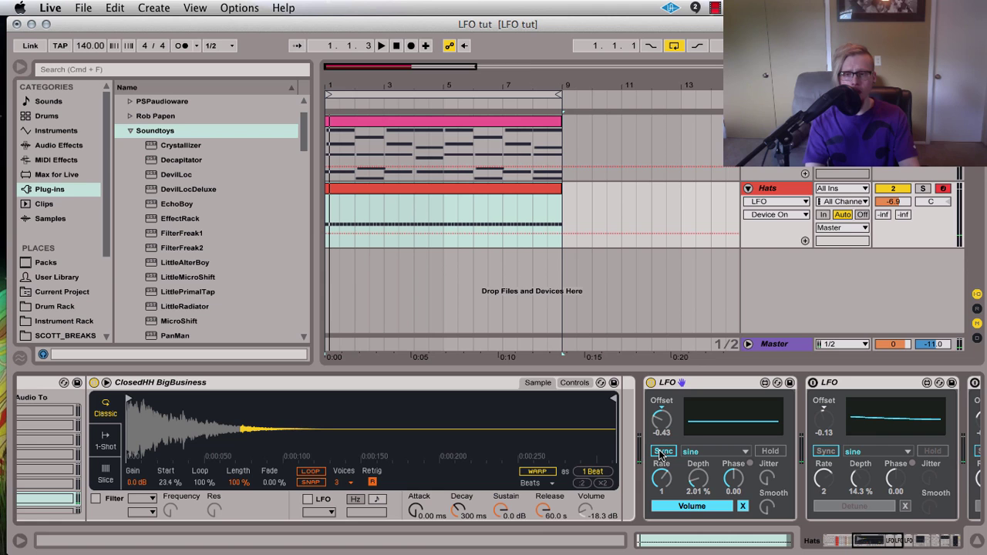
Play the loop, activate the second LFO on Detune, and show Simpler's Controls.
key(space)
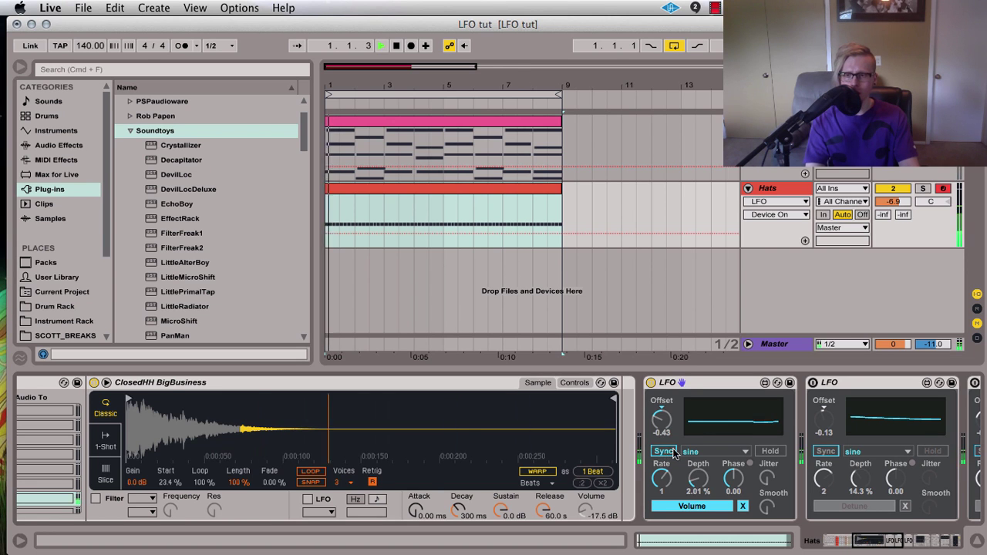
click(812, 382)
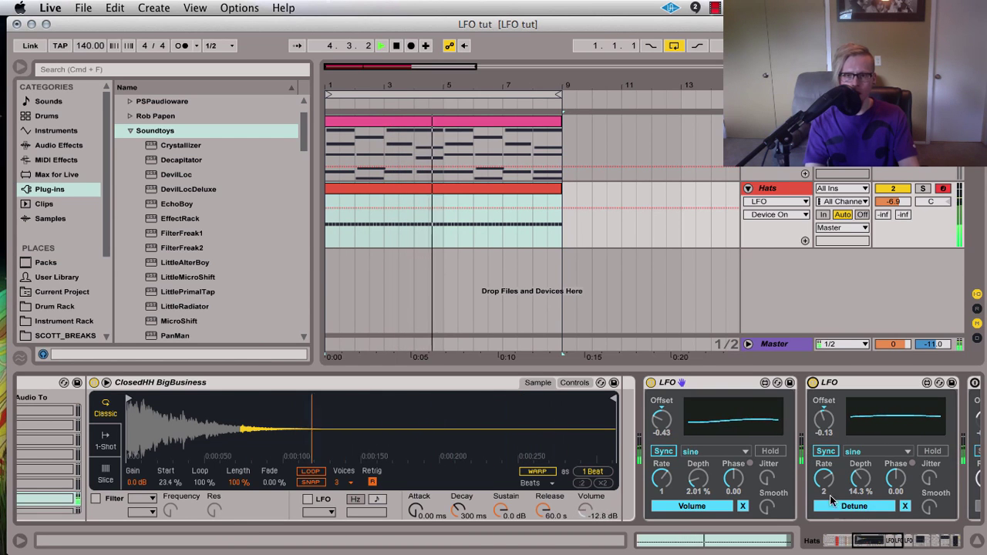
click(573, 382)
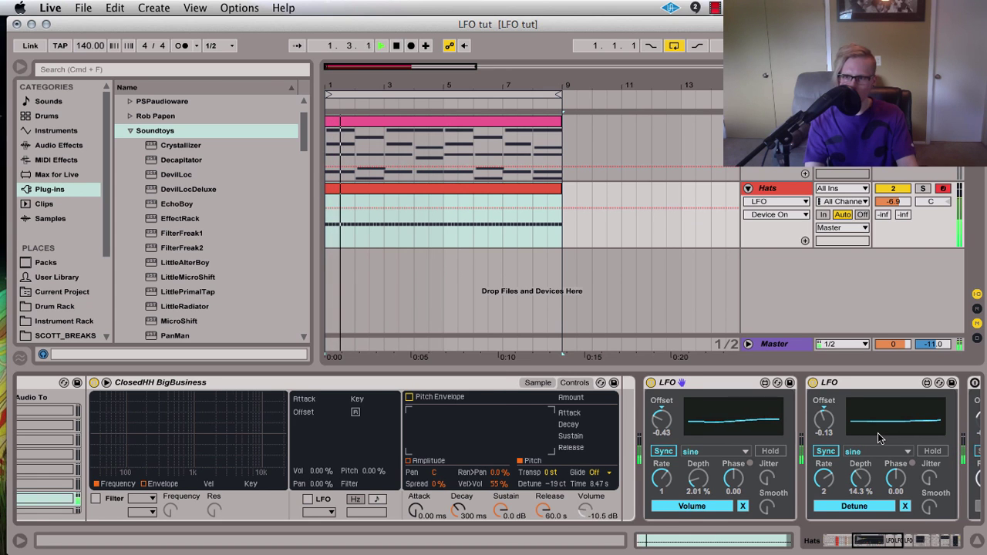
Add a third LFO and switch it on to modulate sample start.
key(super+v)
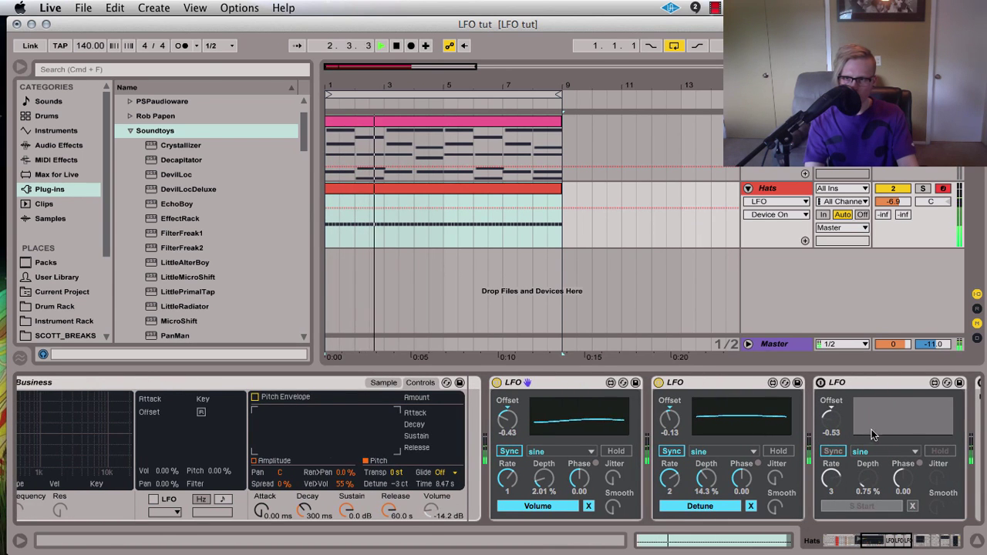
click(821, 383)
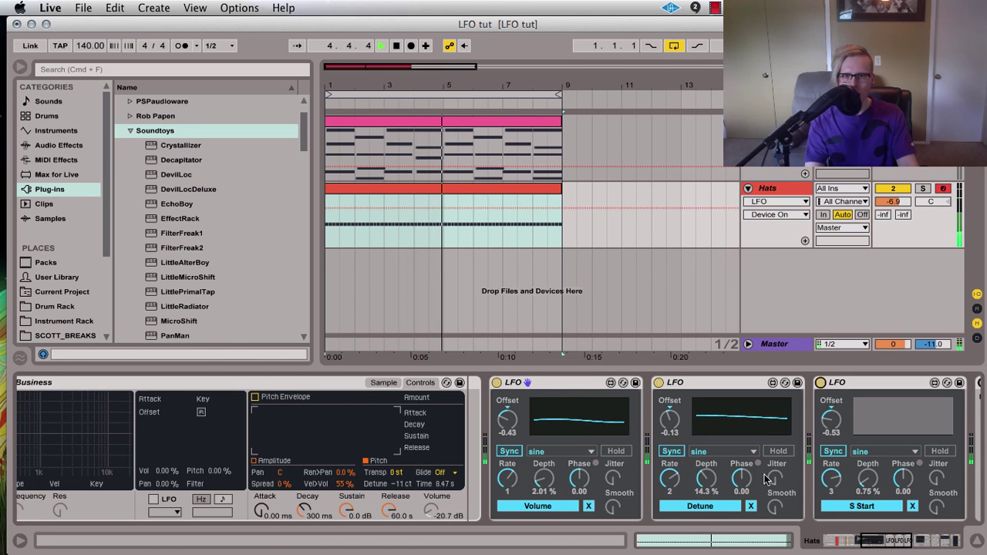
click(376, 384)
scroll(286, 452, left, 4)
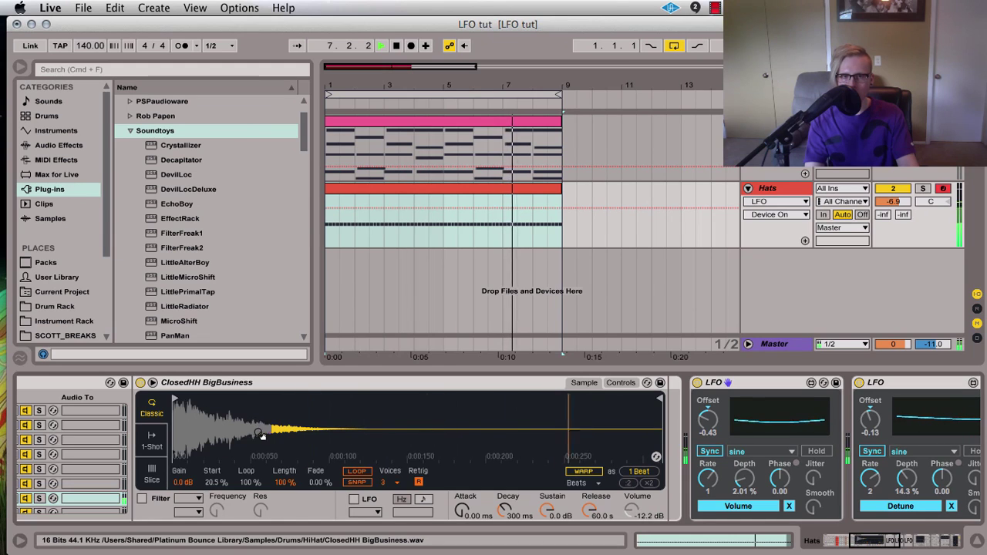
Move the Simpler sample start later to about 27%, then stop playback.
drag(276, 432, 296, 434)
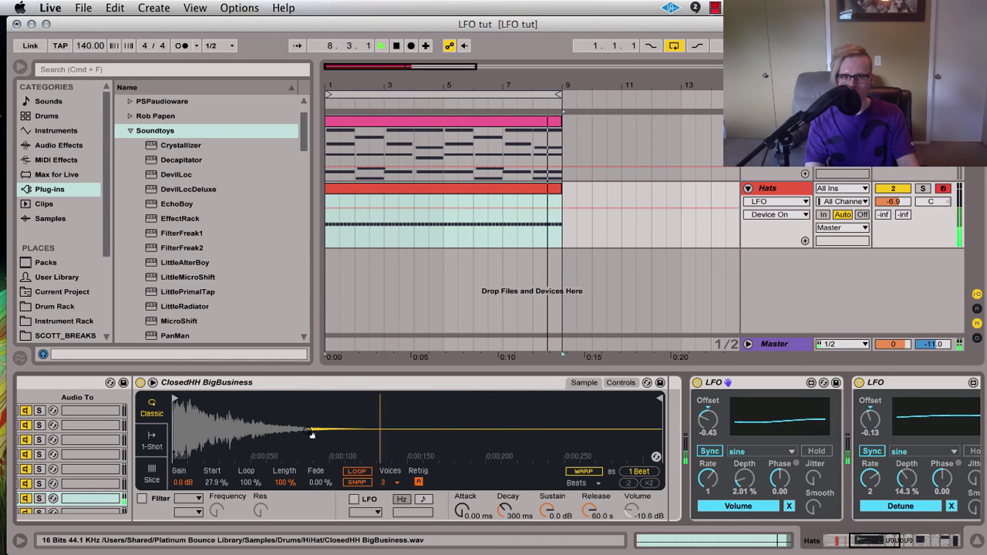
key(super+z)
mouse_move(298, 434)
mouse_down()
mouse_move(307, 434)
mouse_move(279, 433)
mouse_up()
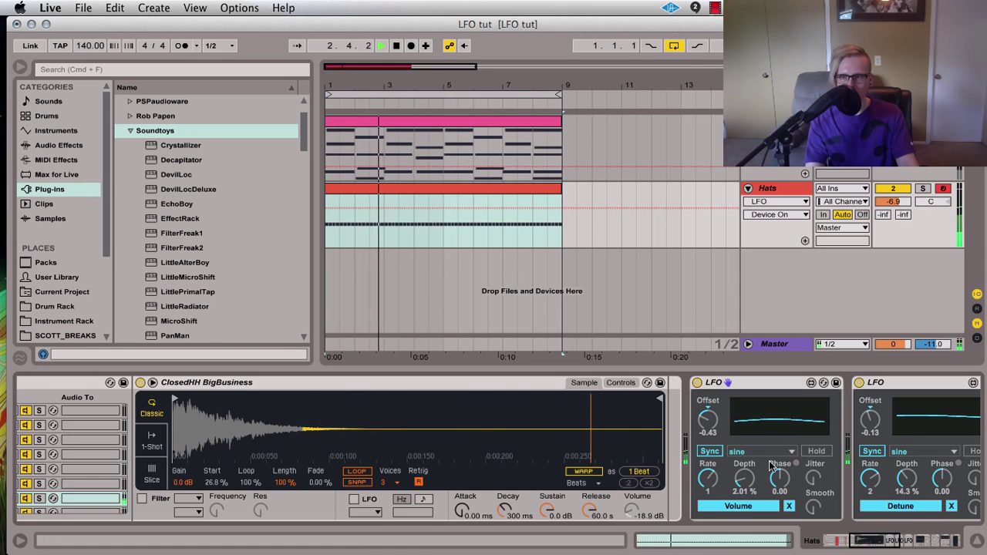
scroll(883, 465, right, 3)
scroll(775, 464, right, 3)
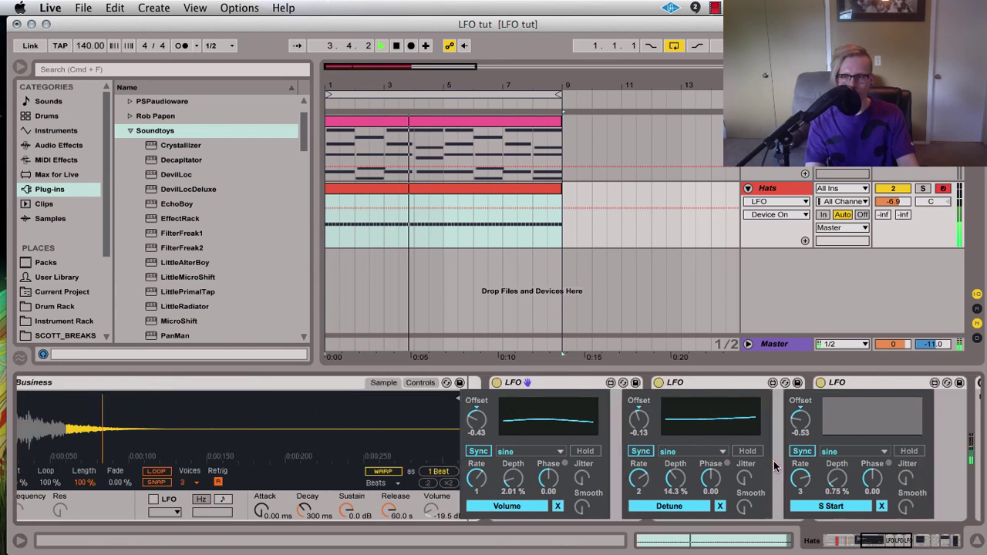
scroll(775, 463, left, 1)
key(space)
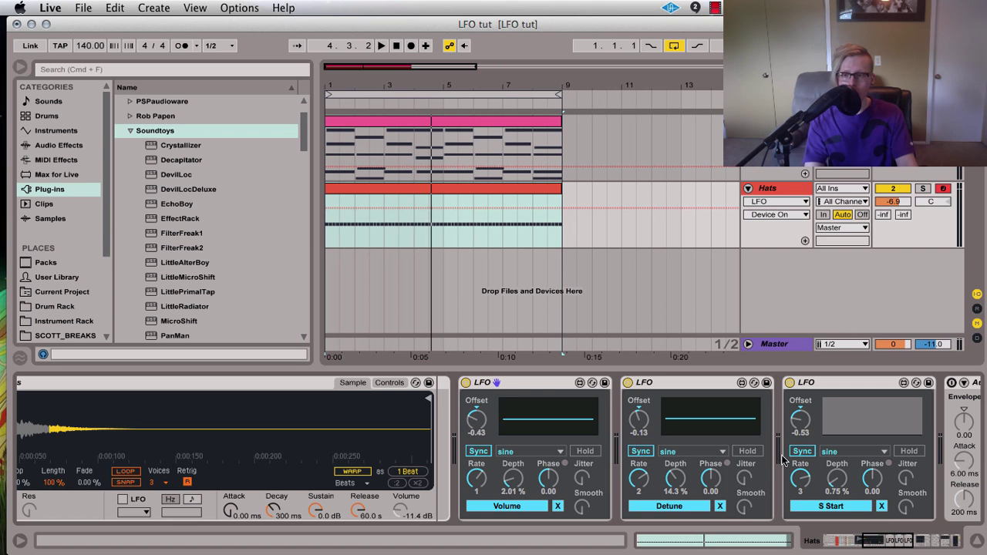
Remap the third LFO from S Start to Simpler's Release, then play and stop the loop.
click(881, 507)
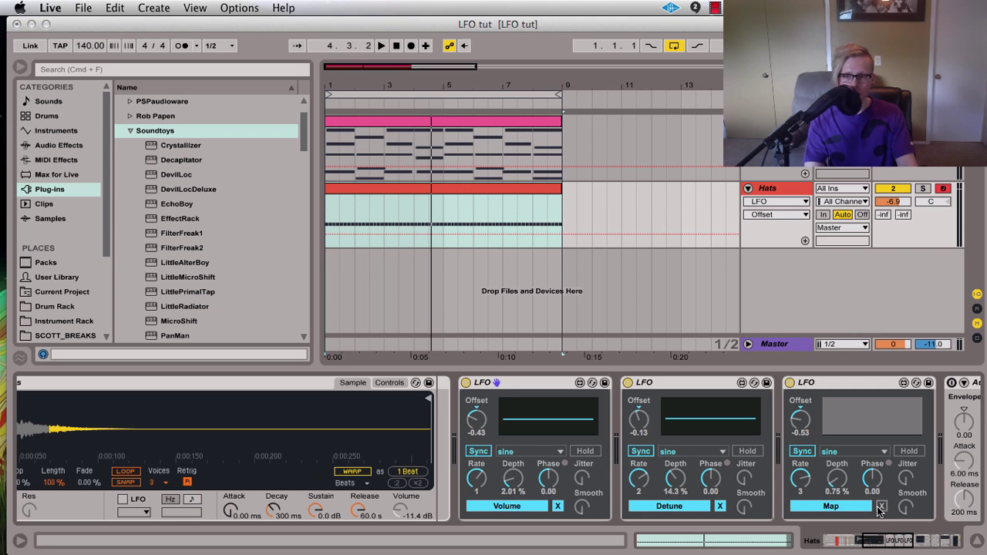
click(830, 507)
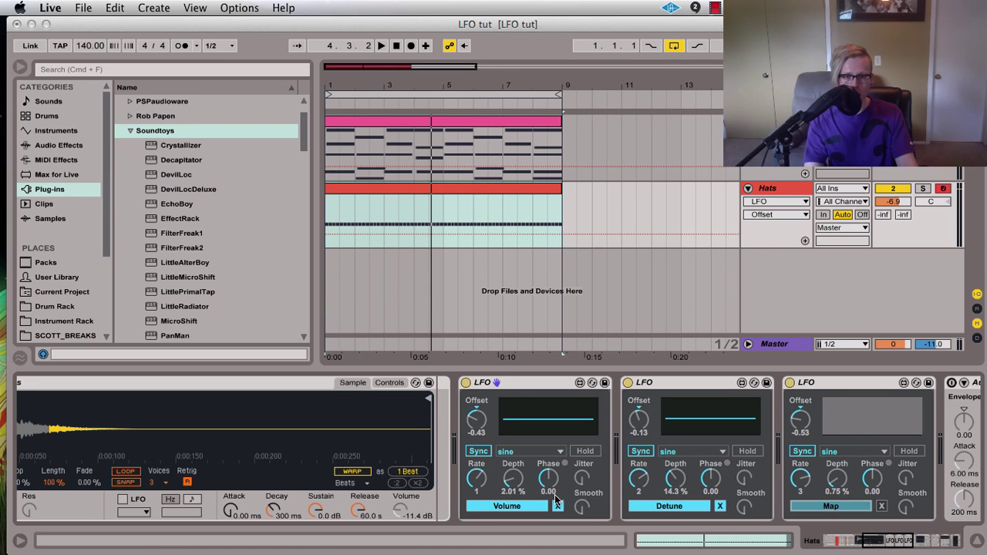
click(365, 512)
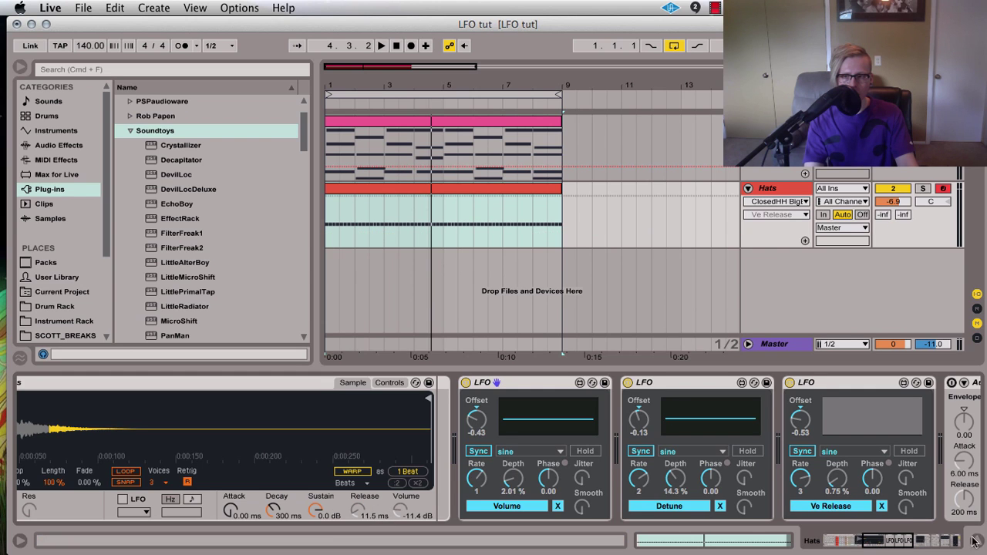
key(space)
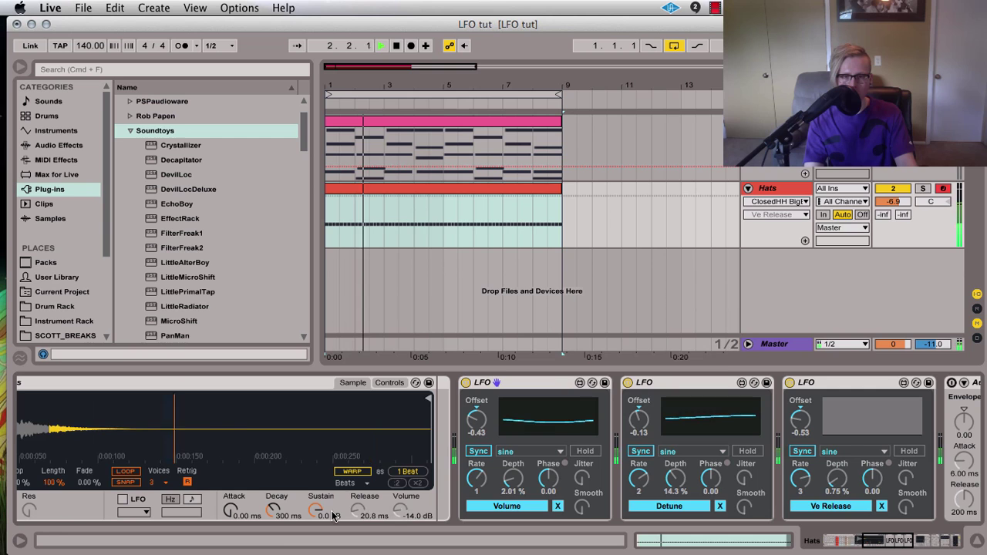
key(space)
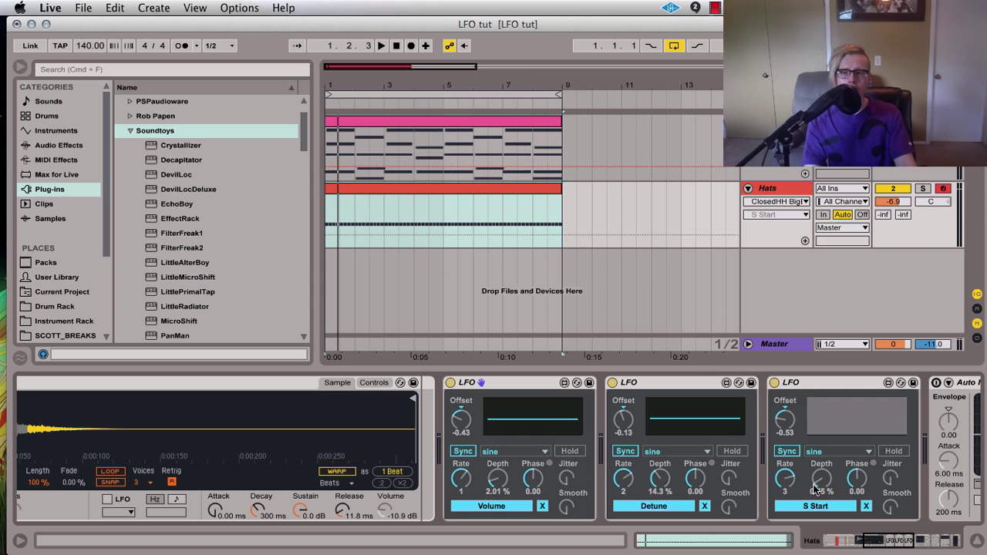
Switch on Auto Filter during playback and raise its LFO Amount to about 18.
scroll(815, 490, right, 5)
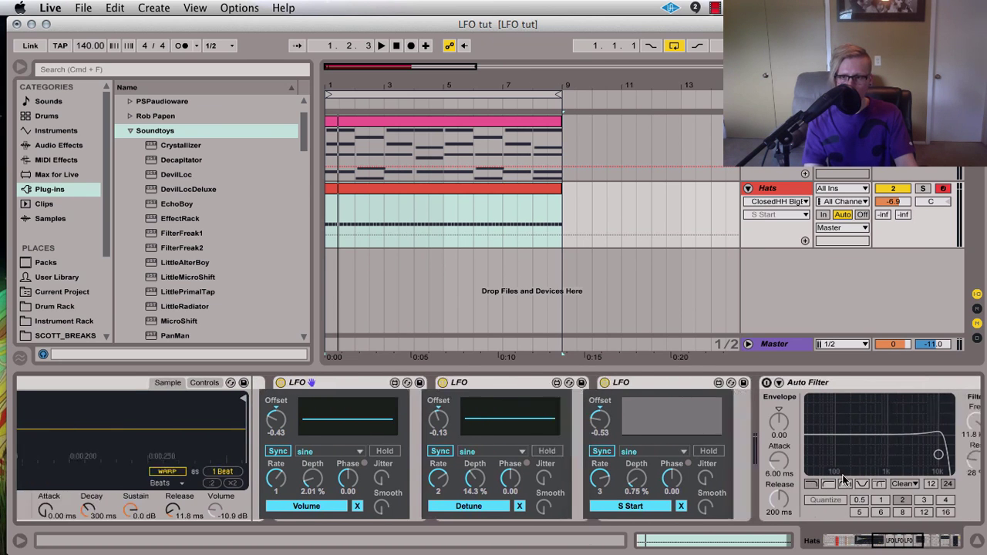
scroll(844, 480, right, 2)
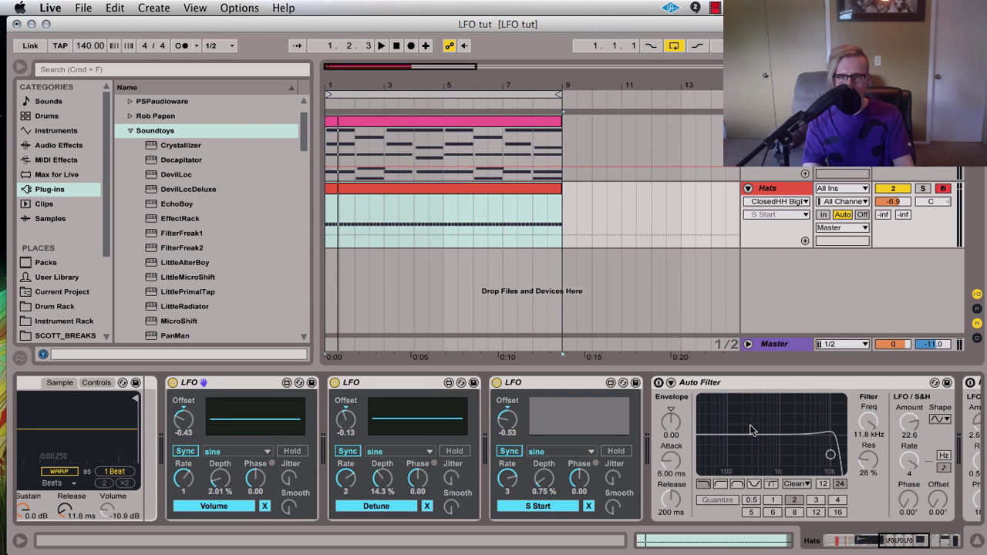
key(space)
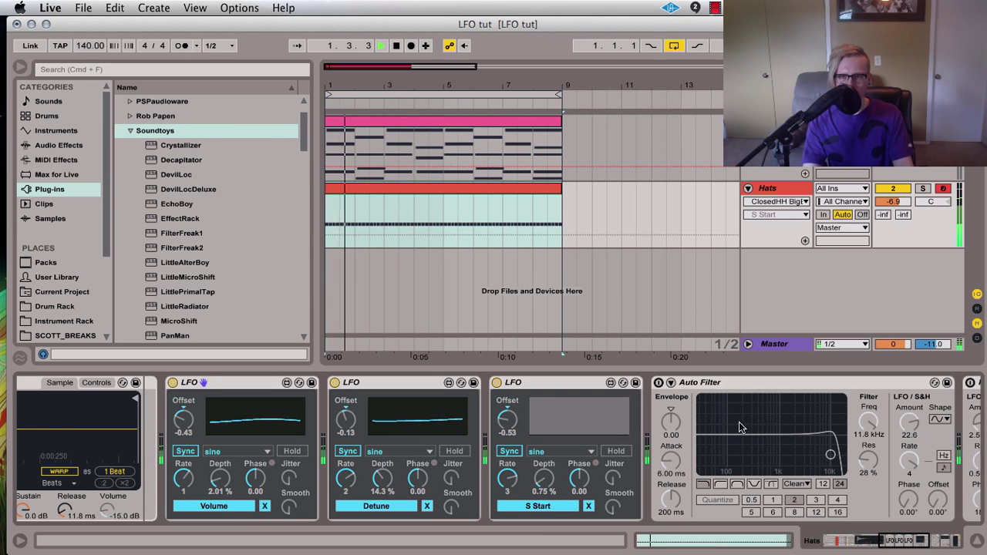
click(659, 384)
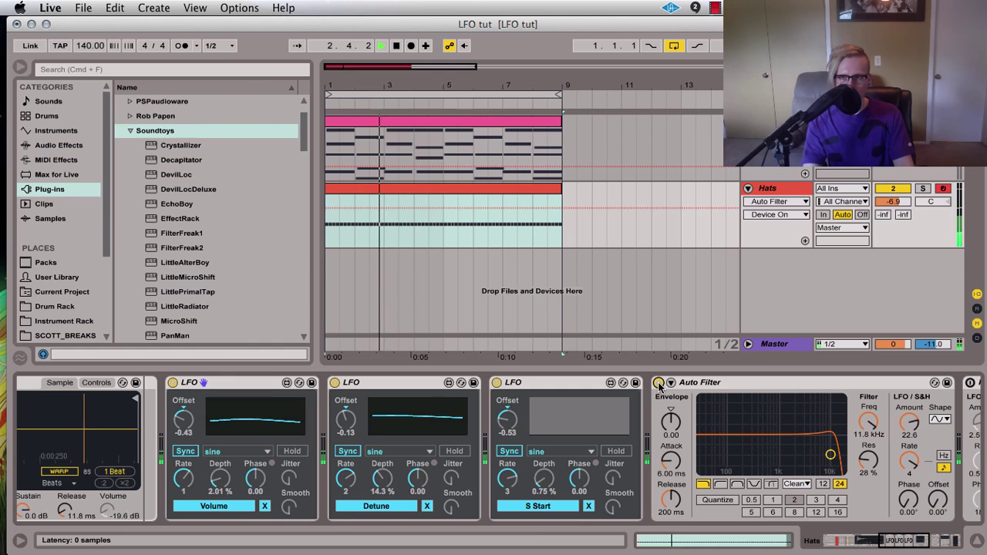
click(910, 429)
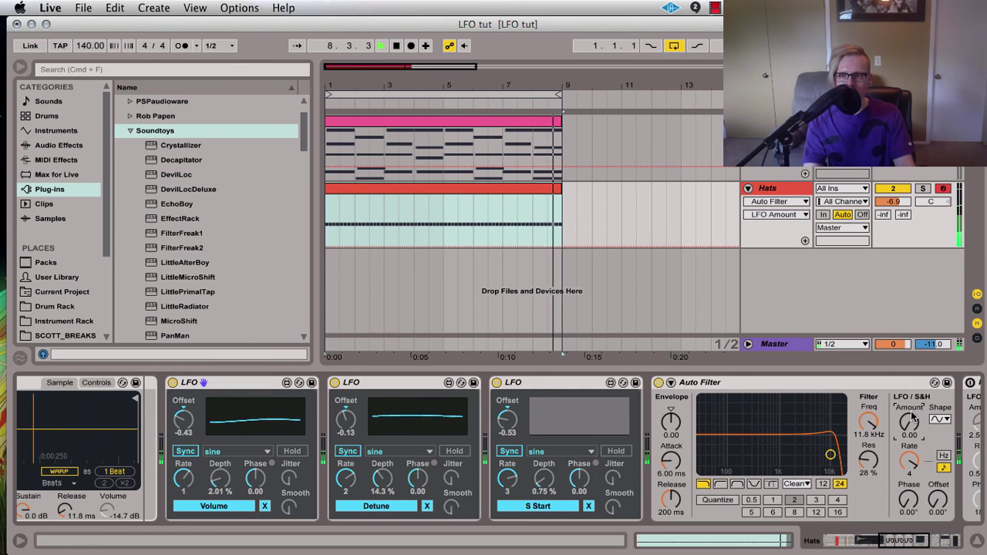
drag(913, 417, 912, 397)
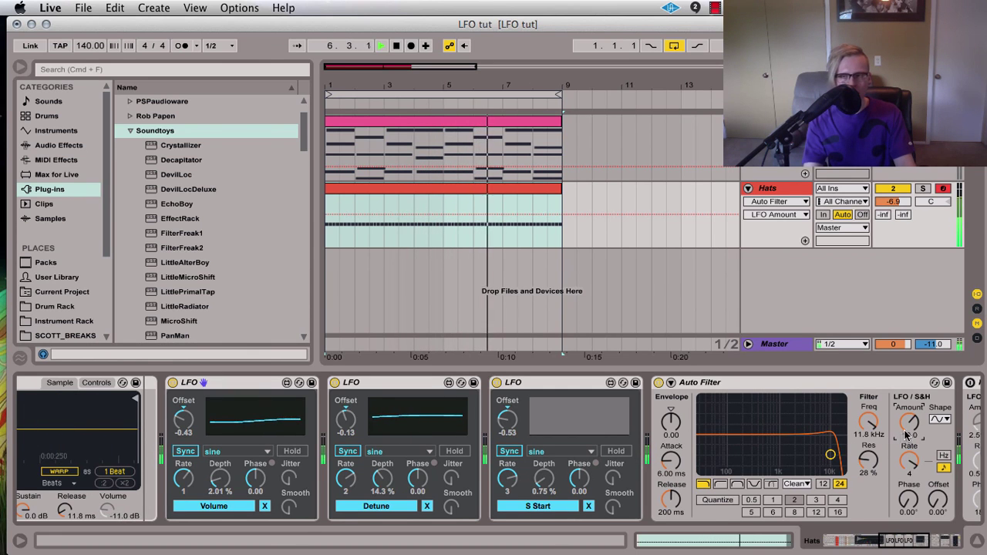
drag(907, 436, 913, 429)
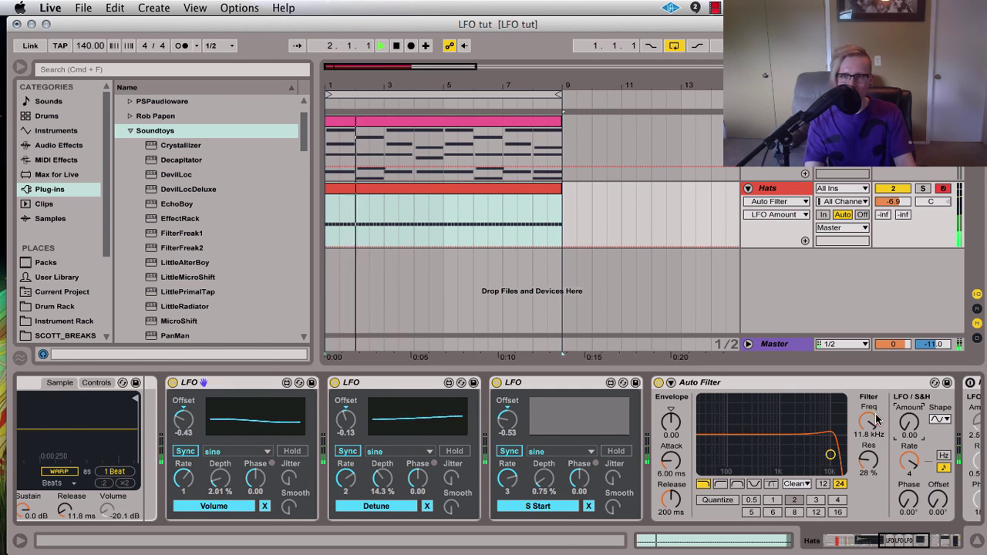
Switch on Frequency Shifter, tempo-sync its LFO, and raise the LFO amount and rate.
key(space)
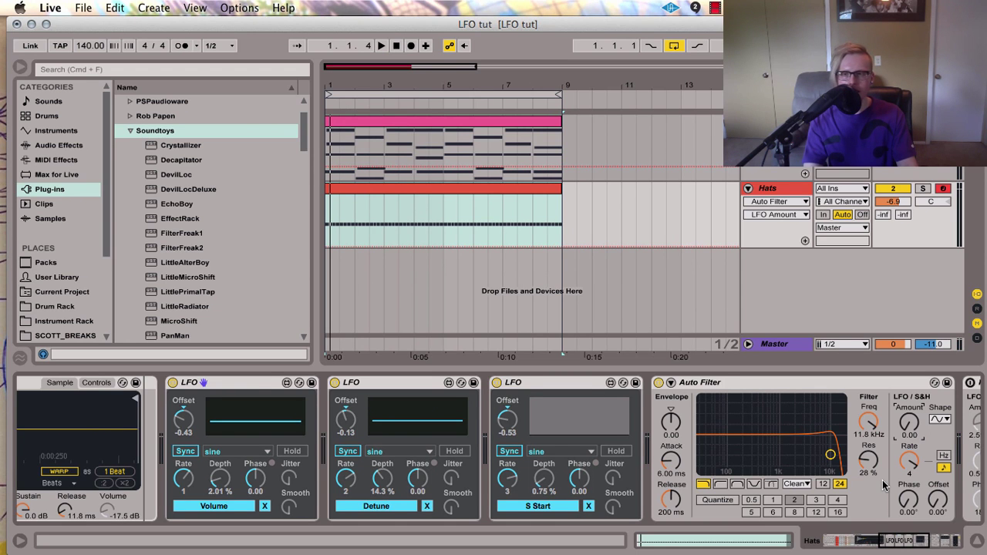
scroll(884, 484, right, 5)
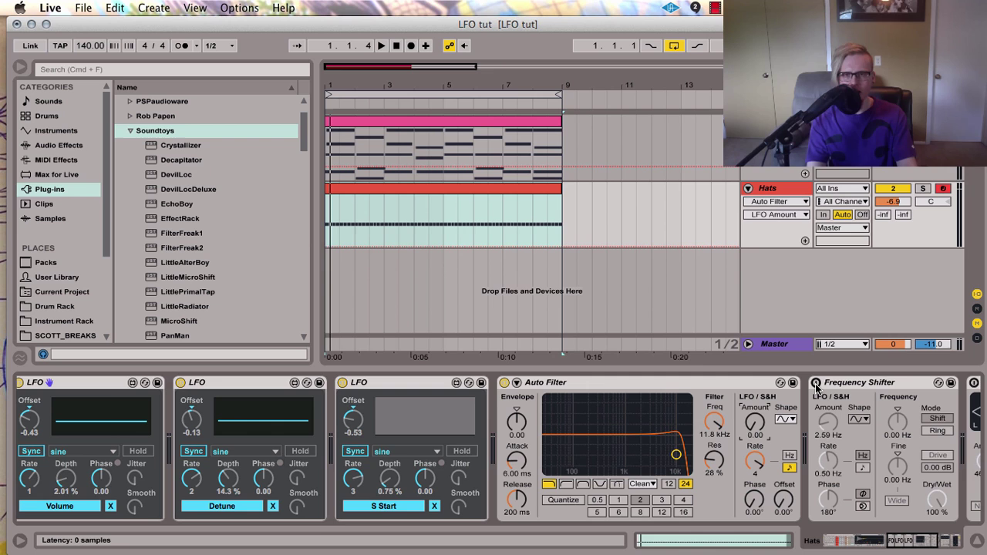
key(space)
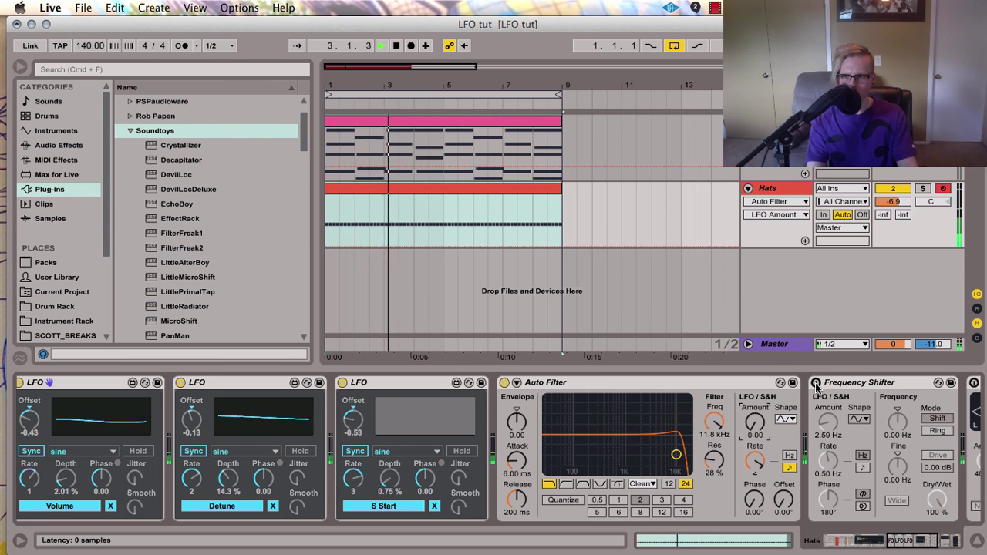
click(816, 383)
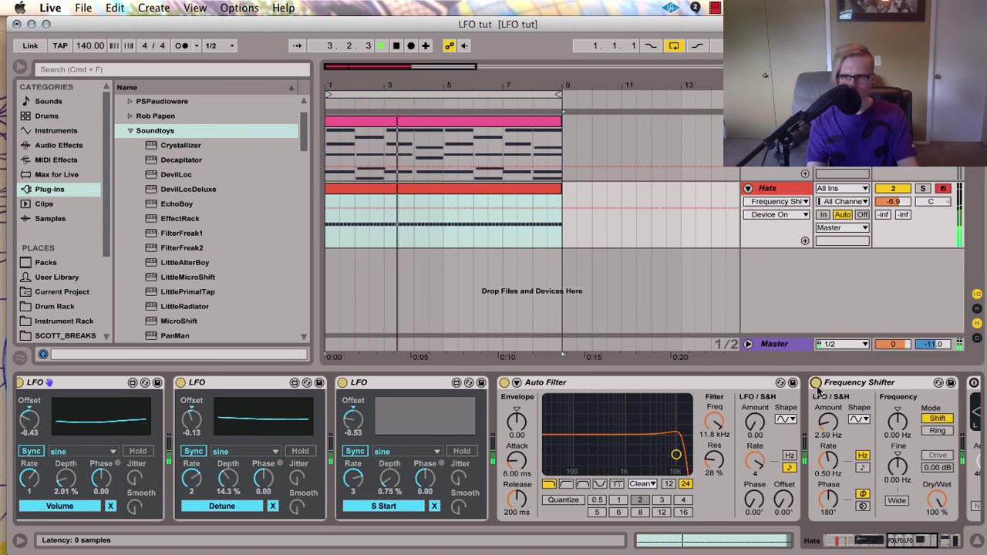
click(863, 467)
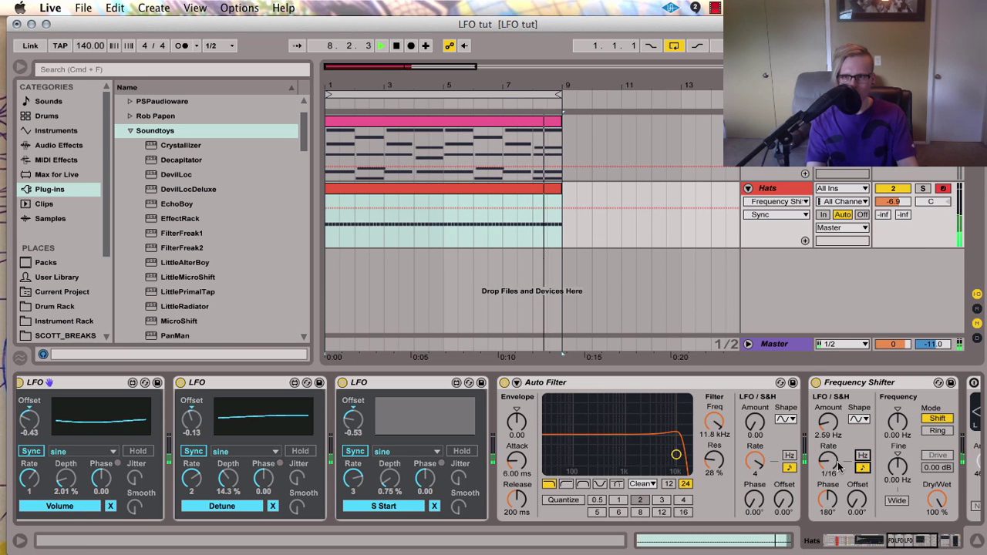
mouse_move(841, 428)
mouse_down()
mouse_move(839, 407)
mouse_move(829, 413)
mouse_up()
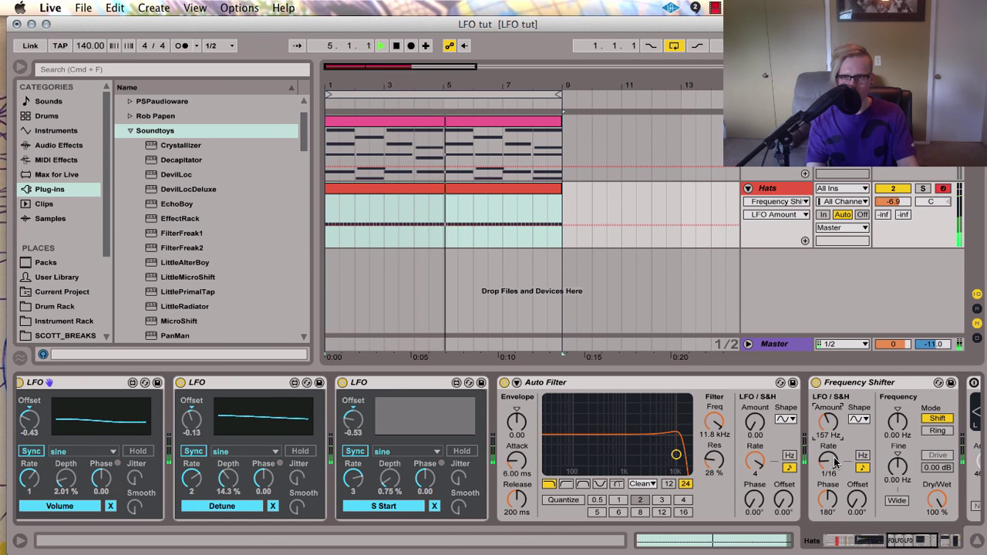
drag(838, 465, 835, 436)
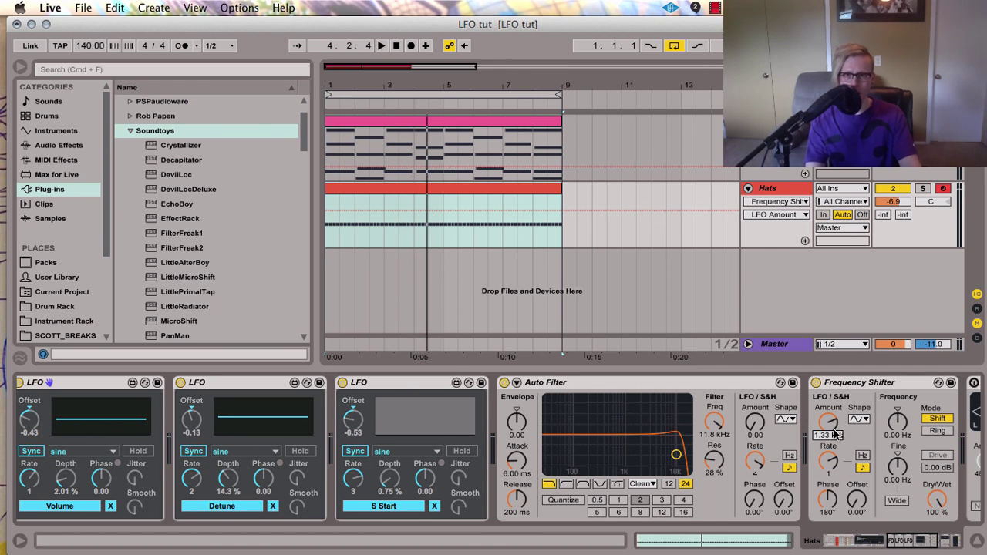
Switch on Auto Pan with its amount at zero, start playback, and lower the Frequency Shifter's LFO amount.
scroll(835, 435, right, 5)
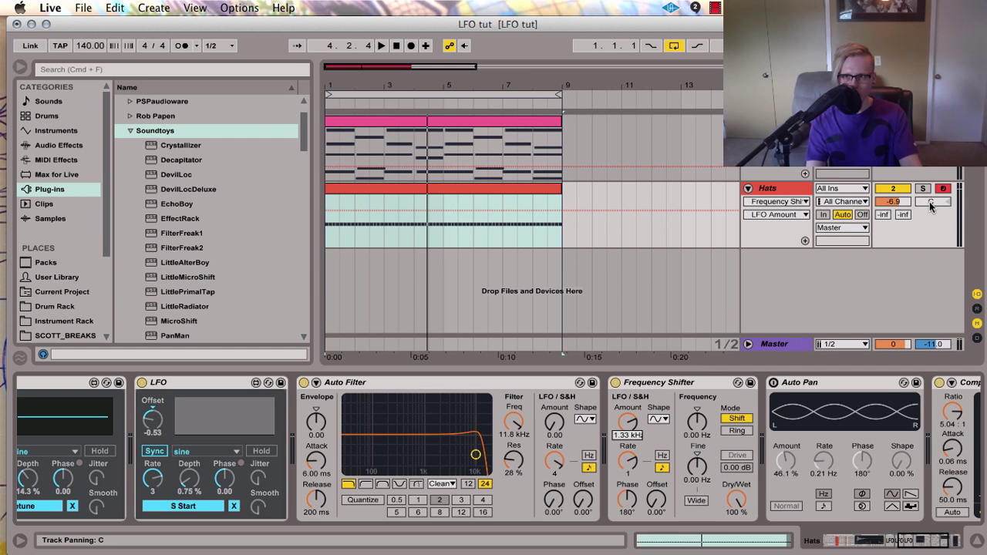
click(773, 385)
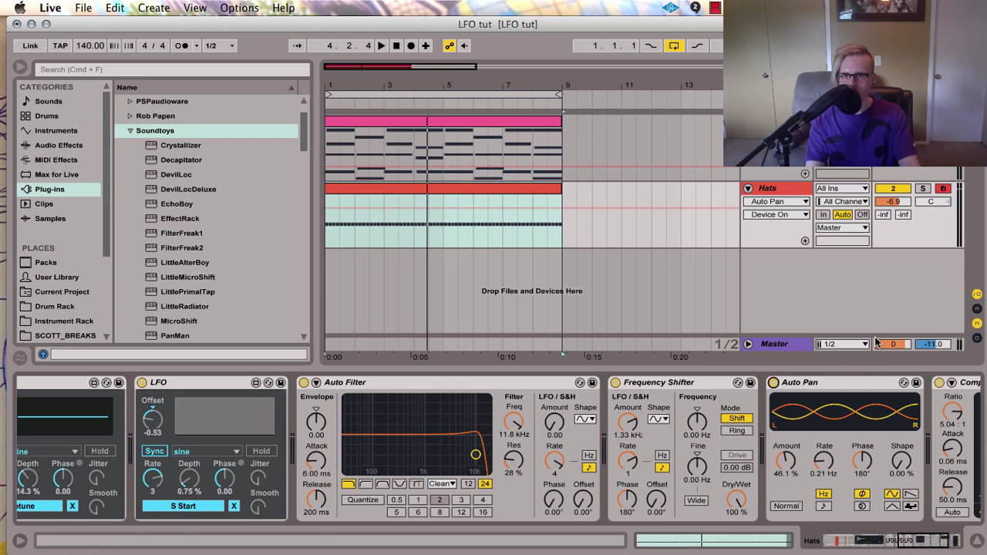
drag(786, 460, 785, 509)
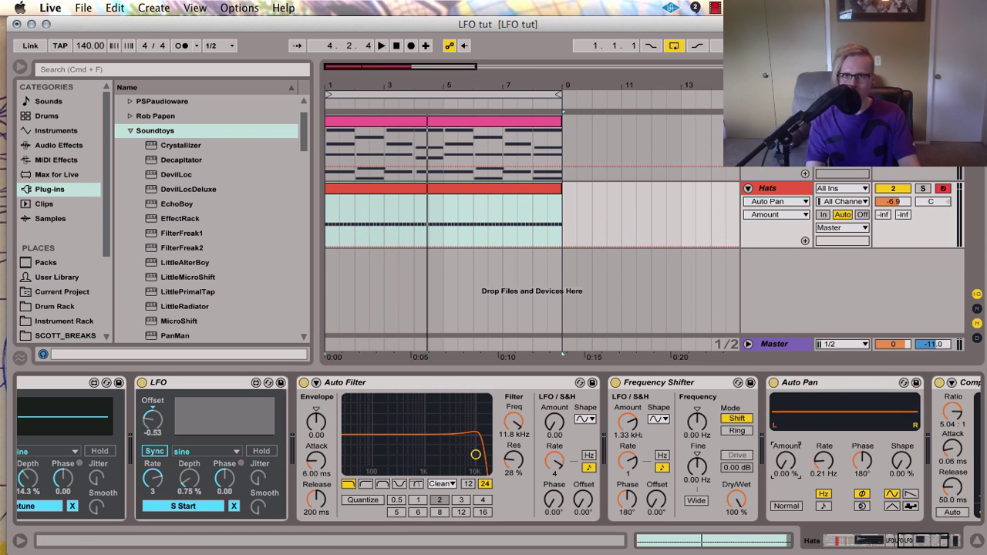
key(space)
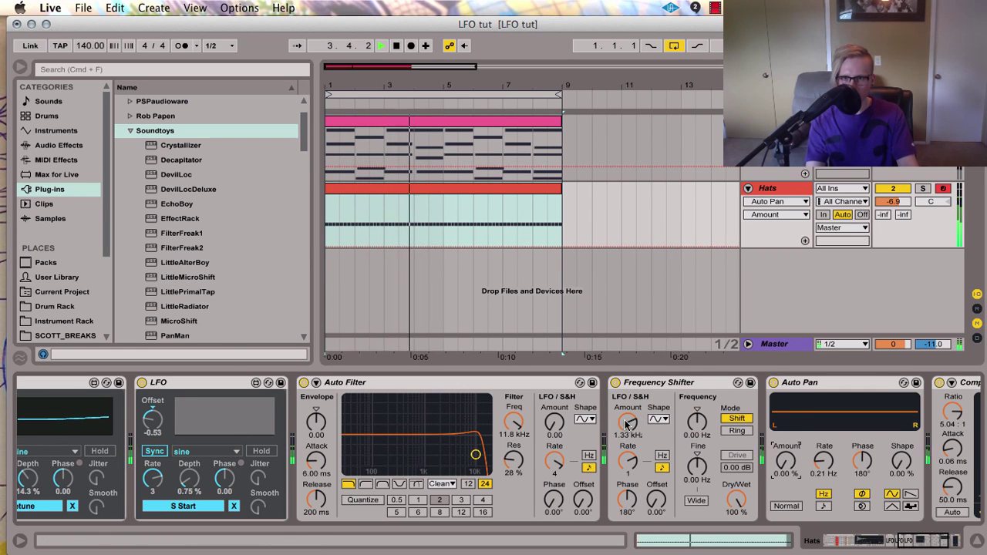
drag(628, 421, 627, 455)
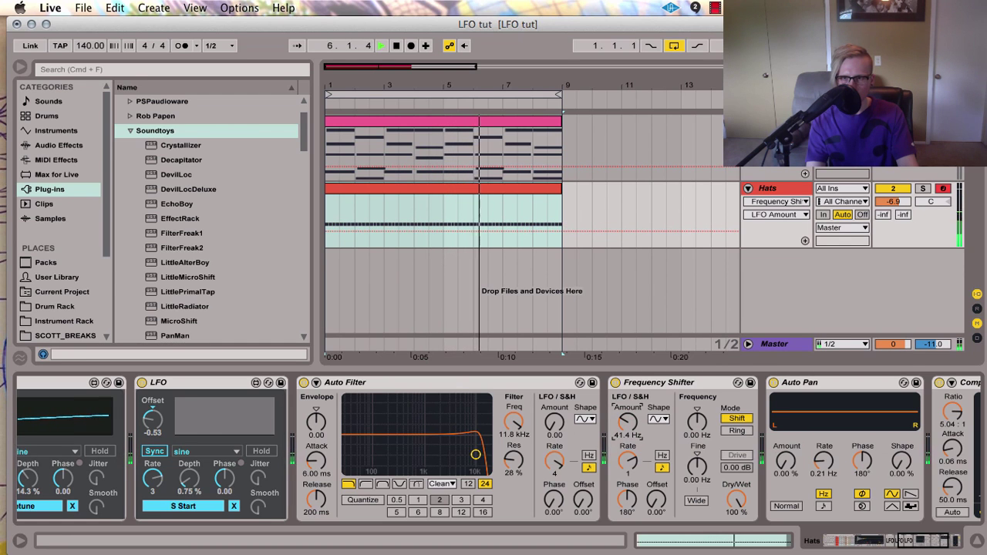
Raise the Auto Pan amount to 85.7% and sync its rate to 1/16 notes, then stop playback.
drag(780, 458, 780, 406)
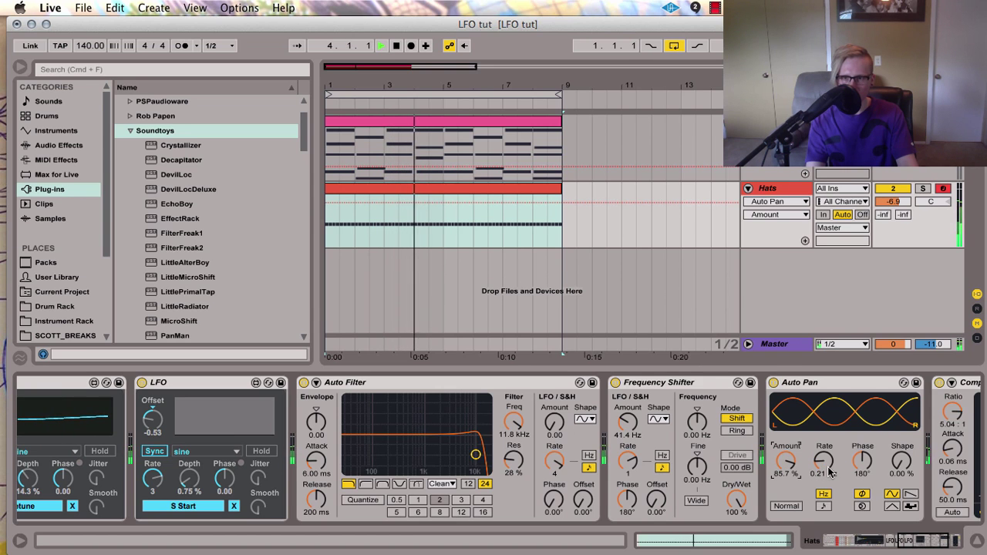
drag(824, 464, 823, 380)
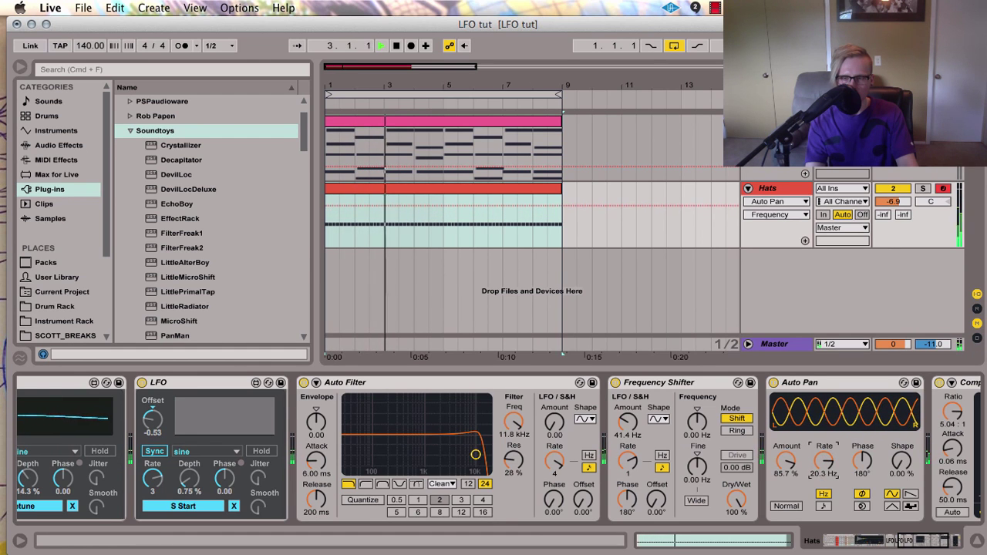
click(825, 508)
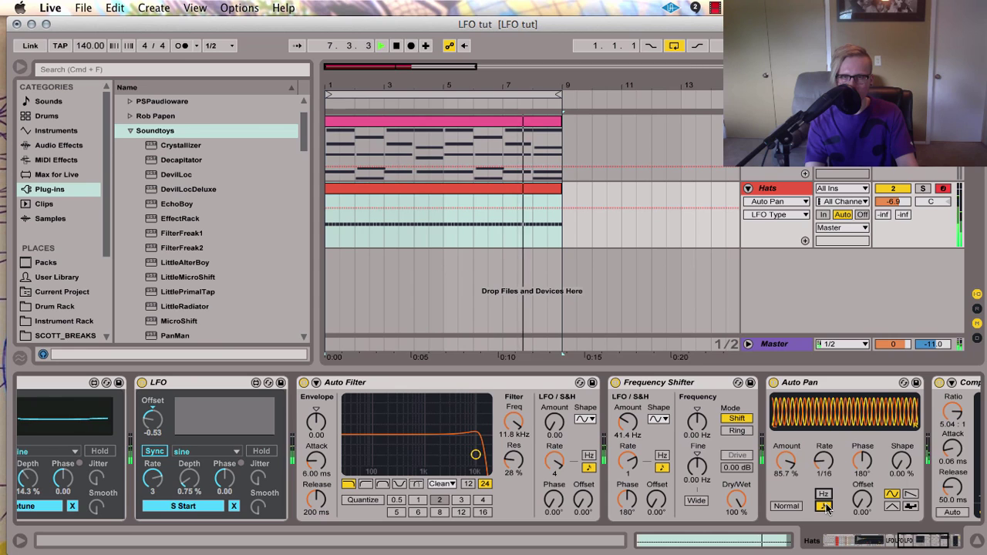
key(space)
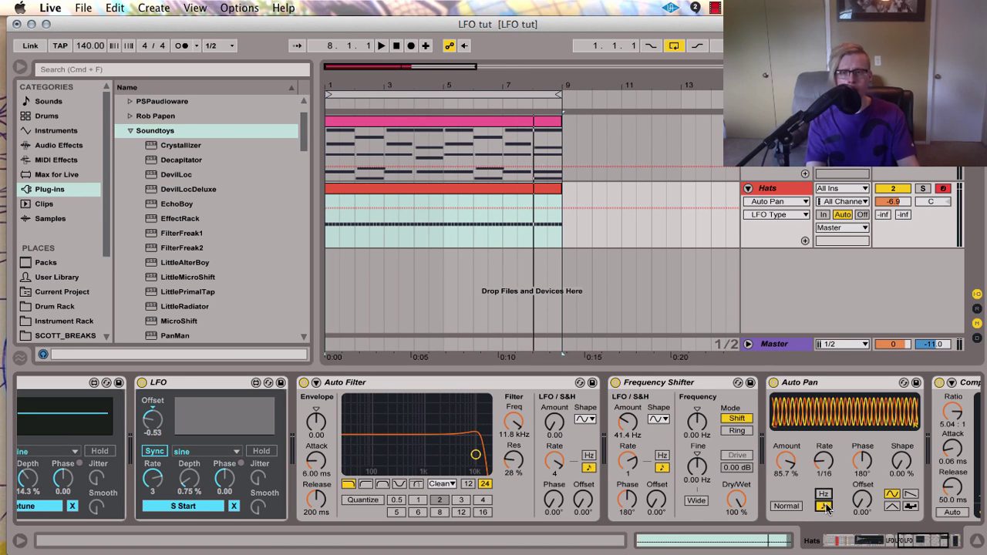